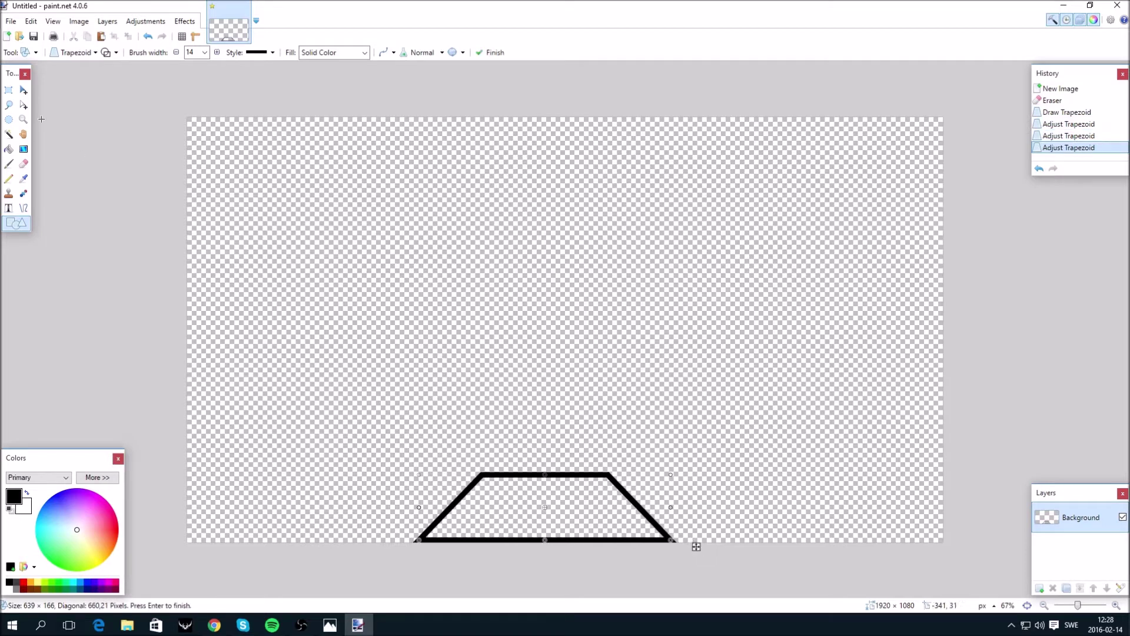
# Draw a black stepped outline from the trapezoid's right slope: a horizontal line, a short drop and a lower horizontal run
pyautogui.moveTo(625, 492); pyautogui.dragTo(741, 491)
pyautogui.press('Return')
pyautogui.moveTo(739, 490)
pyautogui.mouseDown()
pyautogui.moveTo(777, 524)
pyautogui.moveTo(823, 508)
pyautogui.mouseUp()
pyautogui.press('Return')
pyautogui.click(1062, 148)
pyautogui.press('Return')
# Draw a diagonal closing the right panel down to the canvas bottom and extend the horizontal outline to the right canvas edge
pyautogui.moveTo(823, 508); pyautogui.dragTo(868, 563)
pyautogui.press('Return')
pyautogui.press('Return')
pyautogui.hotkey('ctrl', 'z')
pyautogui.press('Return')
pyautogui.moveTo(818, 505); pyautogui.dragTo(977, 506)
pyautogui.hotkey('ctrl', 'z')
pyautogui.hotkey('ctrl', 'z')
pyautogui.moveTo(937, 561); pyautogui.dragTo(936, 564)
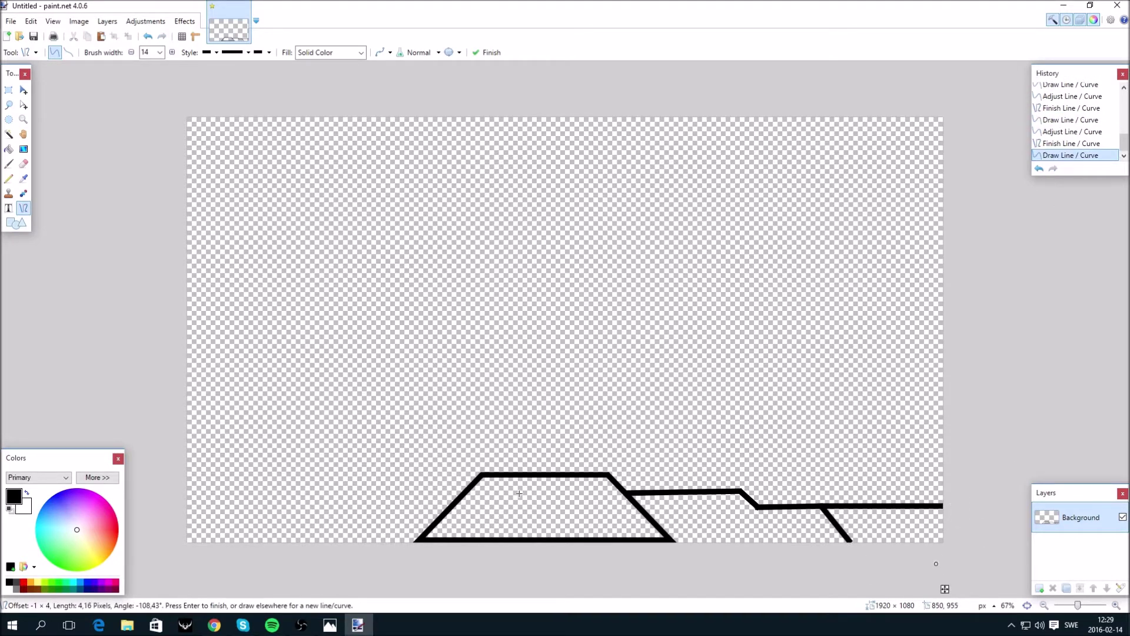
# Draw a matching stepped outline from the trapezoid's left slope, ending in a diagonal down to the canvas bottom
pyautogui.moveTo(465, 492)
pyautogui.mouseDown()
pyautogui.moveTo(373, 492)
pyautogui.moveTo(358, 507)
pyautogui.moveTo(393, 530)
pyautogui.moveTo(266, 510)
pyautogui.moveTo(239, 542)
pyautogui.mouseUp()
pyautogui.press('Return')
pyautogui.press('Return')
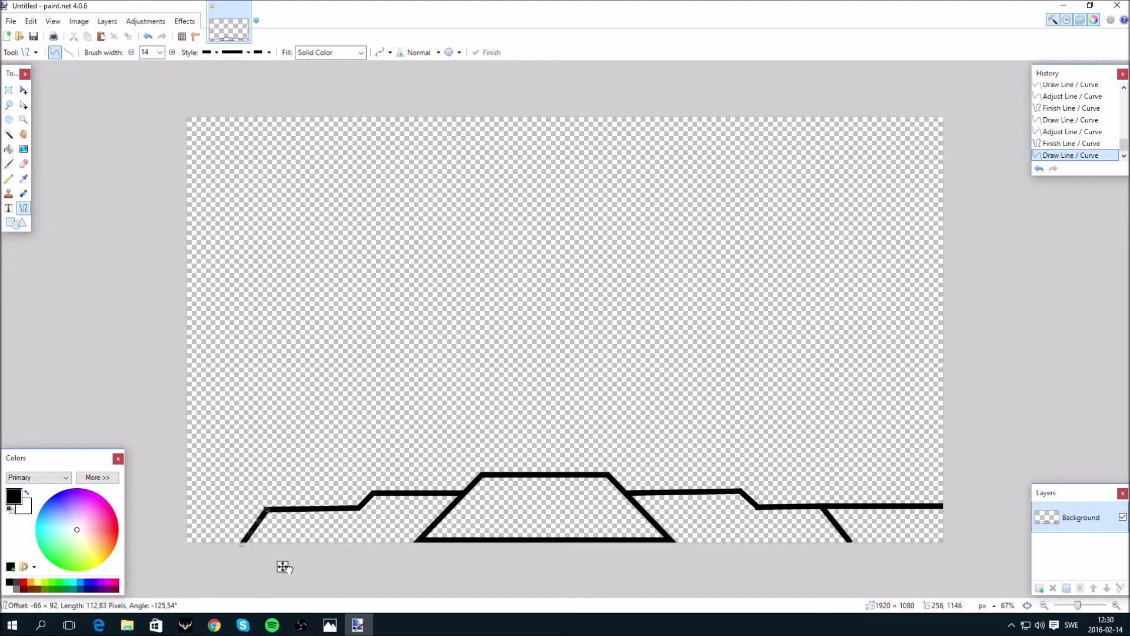
# Redraw the left panel's closing diagonal down to the canvas bottom and extend the horizontal outline to the left canvas edge
pyautogui.hotkey('ctrl', 'z')
pyautogui.hotkey('ctrl', 'z')
pyautogui.click(1065, 121)
pyautogui.moveTo(276, 509); pyautogui.dragTo(246, 543)
pyautogui.press('Return')
pyautogui.press('Return')
pyautogui.moveTo(199, 509); pyautogui.dragTo(181, 509)
pyautogui.press('Return')
# Select the left panel, fill it with magenta and apply a linear magenta-to-black gradient that darkens toward its outer end
pyautogui.click(10, 135)
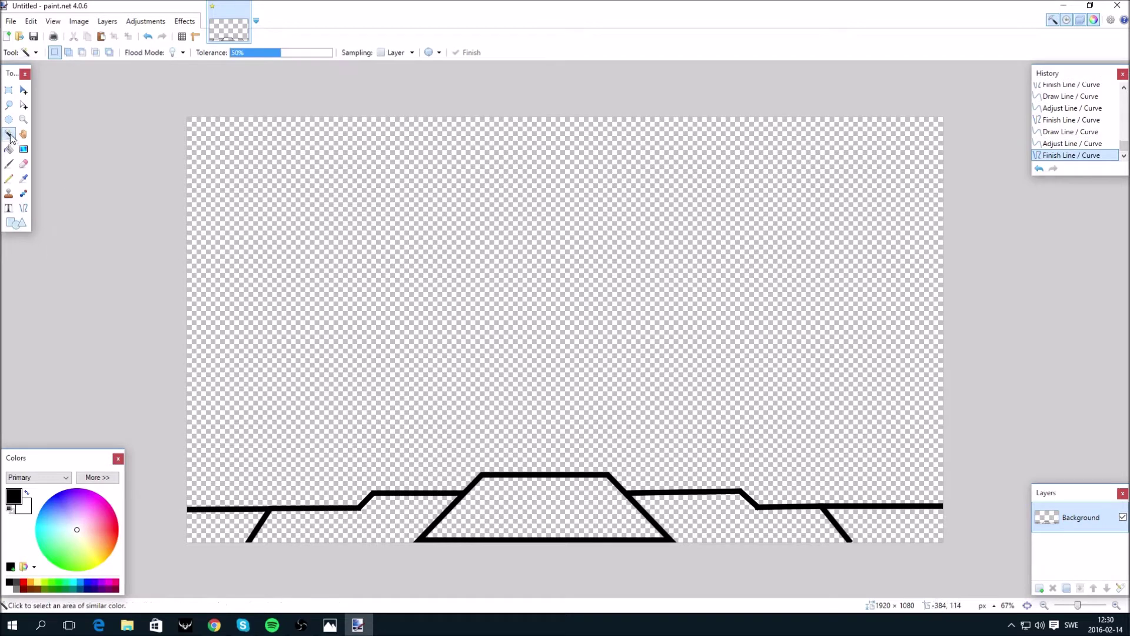
pyautogui.click(375, 520)
pyautogui.click(101, 497)
pyautogui.click(24, 506)
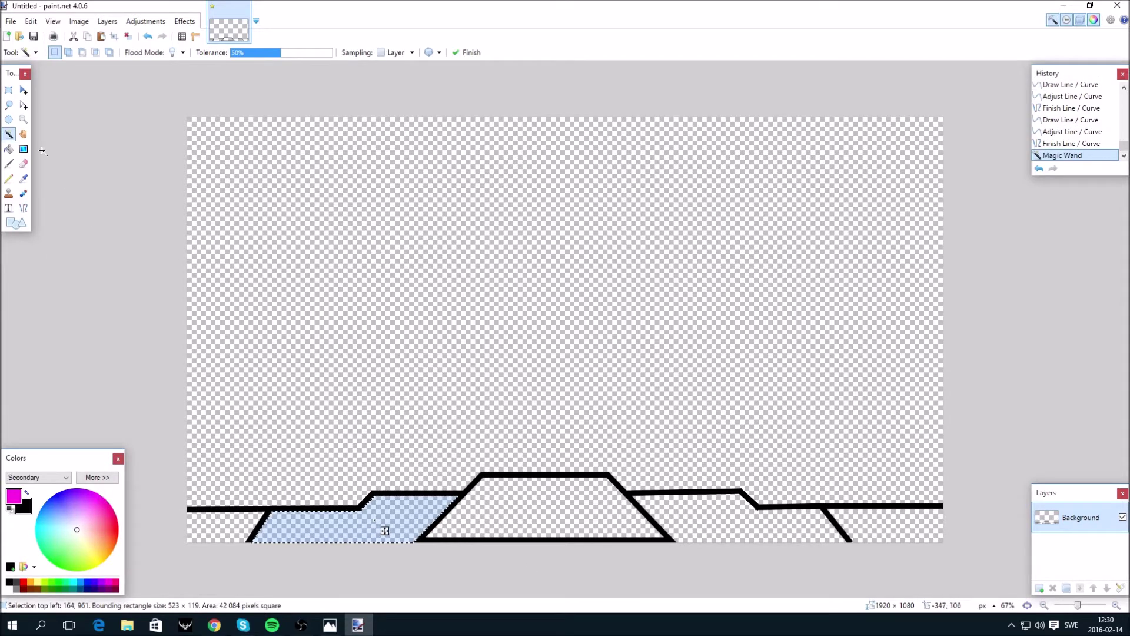
pyautogui.click(9, 149)
pyautogui.click(354, 520)
pyautogui.click(23, 149)
pyautogui.moveTo(364, 380); pyautogui.dragTo(238, 400)
# Select the right panel, fill it and apply a dark purple magenta-to-black gradient
pyautogui.press('s')
pyautogui.click(796, 536)
pyautogui.press('f')
pyautogui.click(747, 537)
pyautogui.press('g')
pyautogui.moveTo(509, 196)
pyautogui.mouseDown()
pyautogui.moveTo(661, 275)
pyautogui.moveTo(412, 490)
pyautogui.moveTo(594, 547)
pyautogui.moveTo(778, 599)
pyautogui.moveTo(1096, 375)
pyautogui.moveTo(1075, 238)
pyautogui.moveTo(882, 471)
pyautogui.moveTo(530, 559)
pyautogui.moveTo(225, 593)
pyautogui.moveTo(248, 90)
pyautogui.mouseUp()
pyautogui.moveTo(112, 436); pyautogui.dragTo(288, 604)
pyautogui.moveTo(1026, 635); pyautogui.dragTo(1099, 592)
# Select the central trapezoid, fill it with magenta and apply a diagonal gradient darkening toward its lower left
pyautogui.click(9, 135)
pyautogui.click(552, 525)
pyautogui.click(9, 149)
pyautogui.click(525, 524)
pyautogui.click(23, 149)
pyautogui.moveTo(466, 266)
pyautogui.mouseDown()
pyautogui.moveTo(177, 353)
pyautogui.moveTo(184, 189)
pyautogui.moveTo(159, 491)
pyautogui.mouseUp()
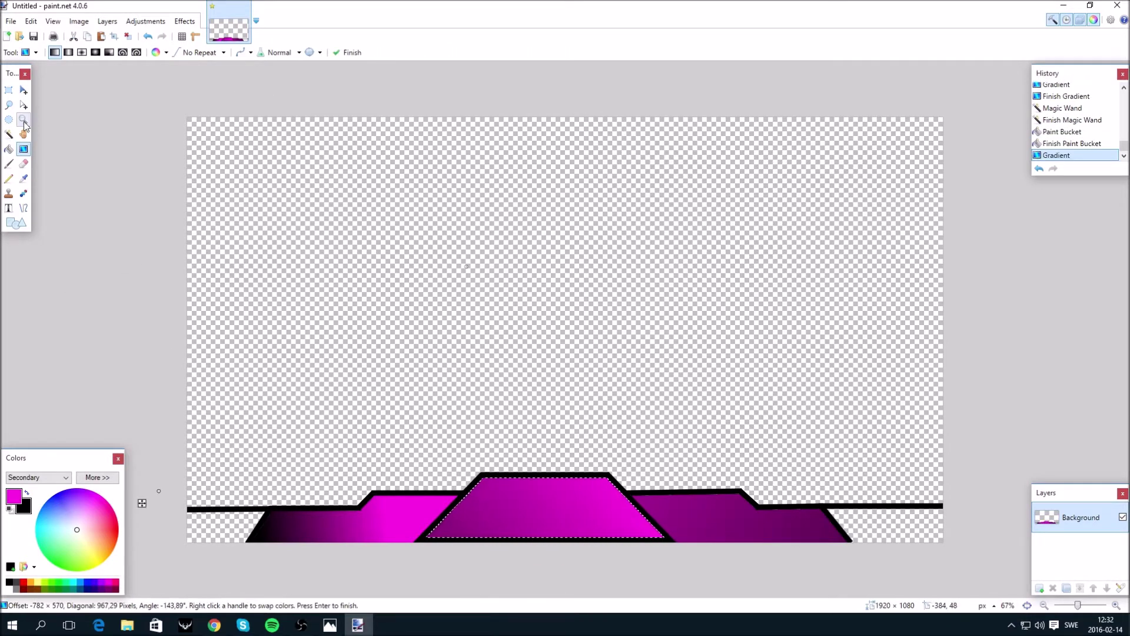
# Try to select the black outlines around the panels with the Magic Wand
pyautogui.click(9, 134)
pyautogui.click(393, 491)
pyautogui.click(248, 471)
pyautogui.click(160, 446)
pyautogui.click(535, 474)
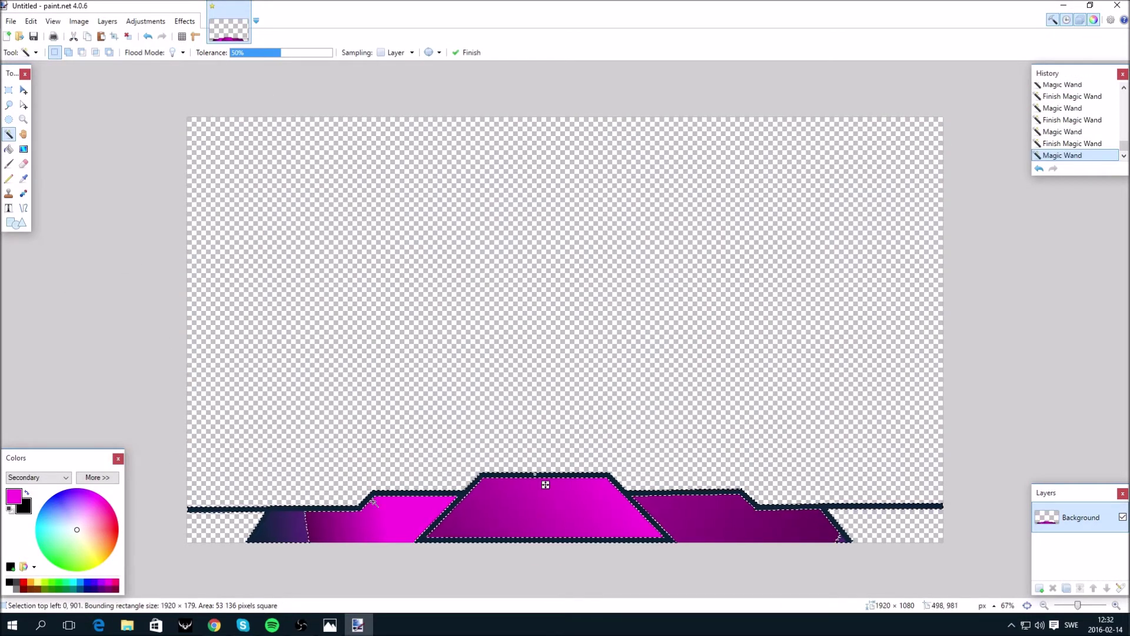
# Add a new layer, return to the Background layer and clear the selection
pyautogui.hotkey('ctrl', 'shift', 'n')
pyautogui.hotkey('ctrl', 'a')
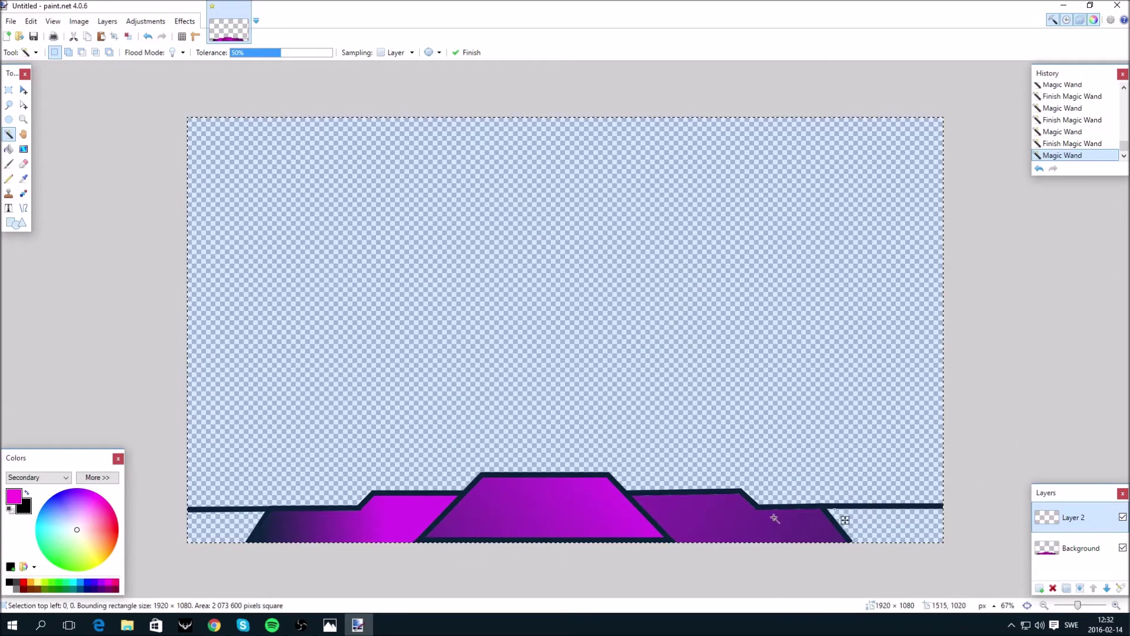
pyautogui.click(949, 571)
pyautogui.click(248, 510)
pyautogui.click(1071, 548)
pyautogui.click(937, 571)
pyautogui.click(833, 502)
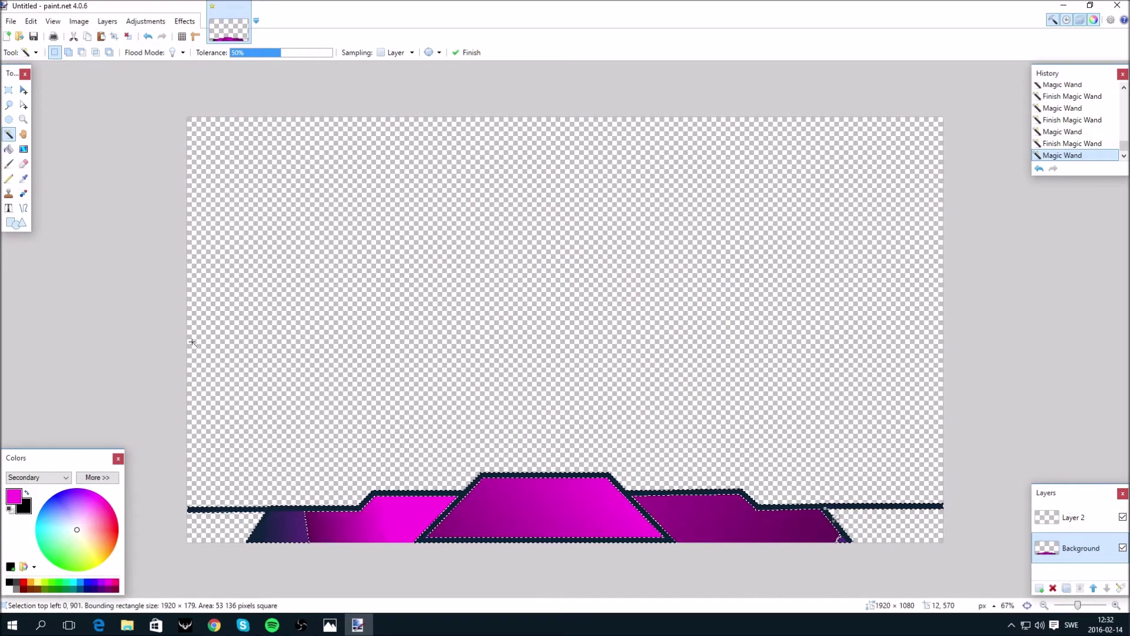
pyautogui.keyDown('ctrl'); pyautogui.click(253, 521); pyautogui.keyUp('ctrl')
pyautogui.moveTo(281, 528); pyautogui.dragTo(957, 537)
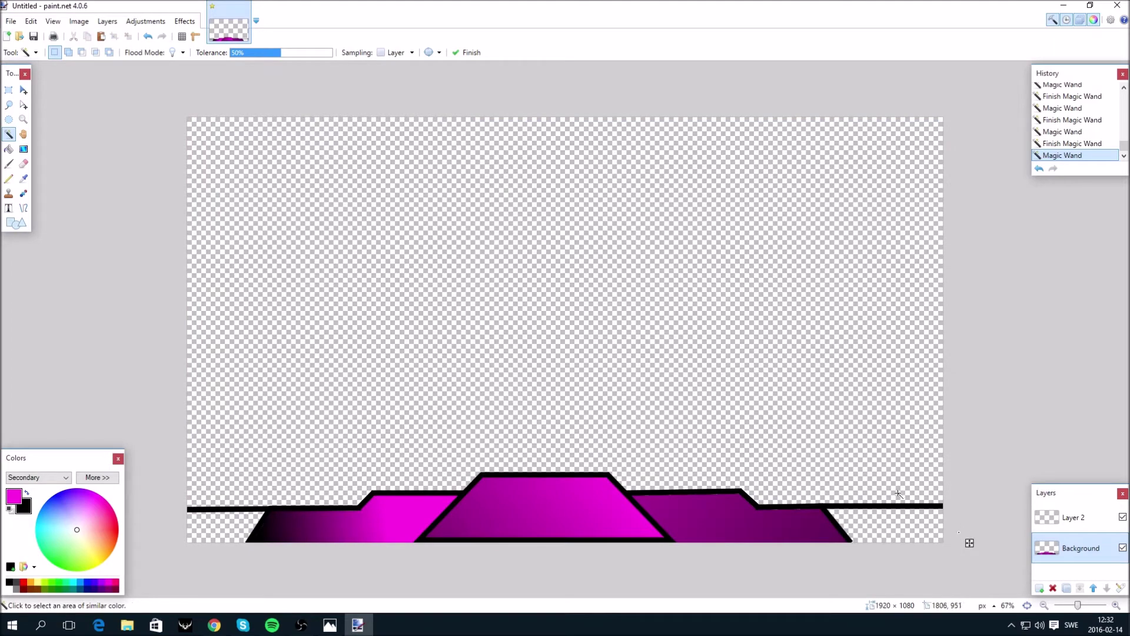
# Try retouching the right outline with Pencil dots in purple sampled from the trapezoid, and revert those strokes
pyautogui.hotkey('ctrl', '+')
pyautogui.hotkey('ctrl', '+')
pyautogui.scroll(-3, 812, 497)
pyautogui.click(23, 179)
pyautogui.click(375, 473)
pyautogui.click(11, 181)
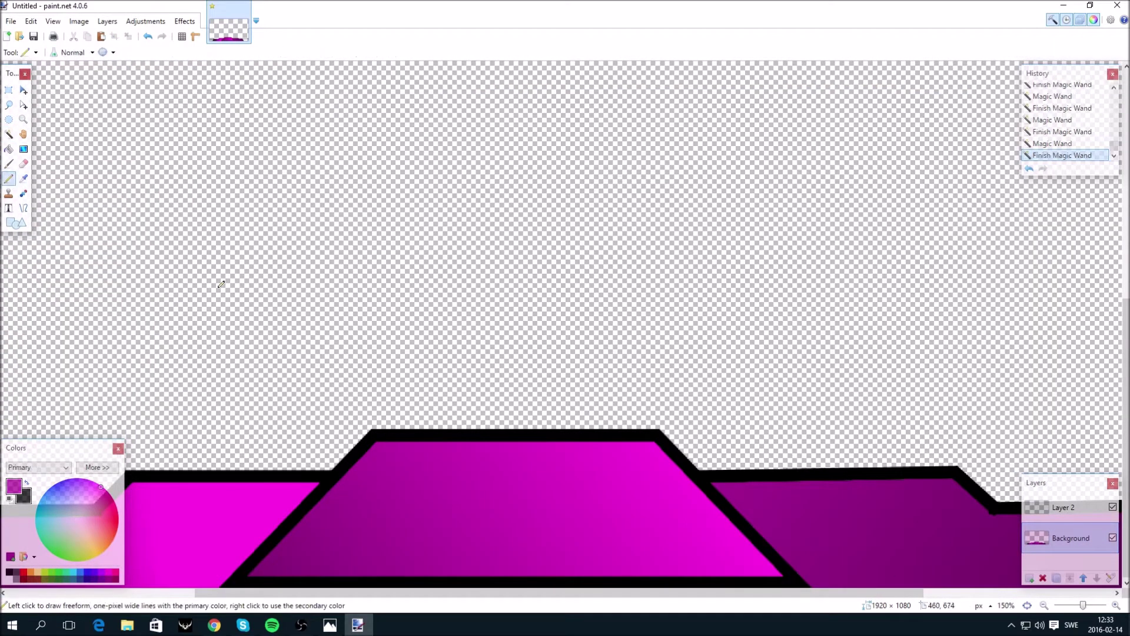
pyautogui.moveTo(887, 592); pyautogui.dragTo(1031, 593)
pyautogui.moveTo(876, 512); pyautogui.dragTo(875, 512)
pyautogui.click(774, 507)
pyautogui.click(778, 510)
pyautogui.click(778, 511)
pyautogui.hotkey('ctrl', '-')
pyautogui.hotkey('ctrl', '-')
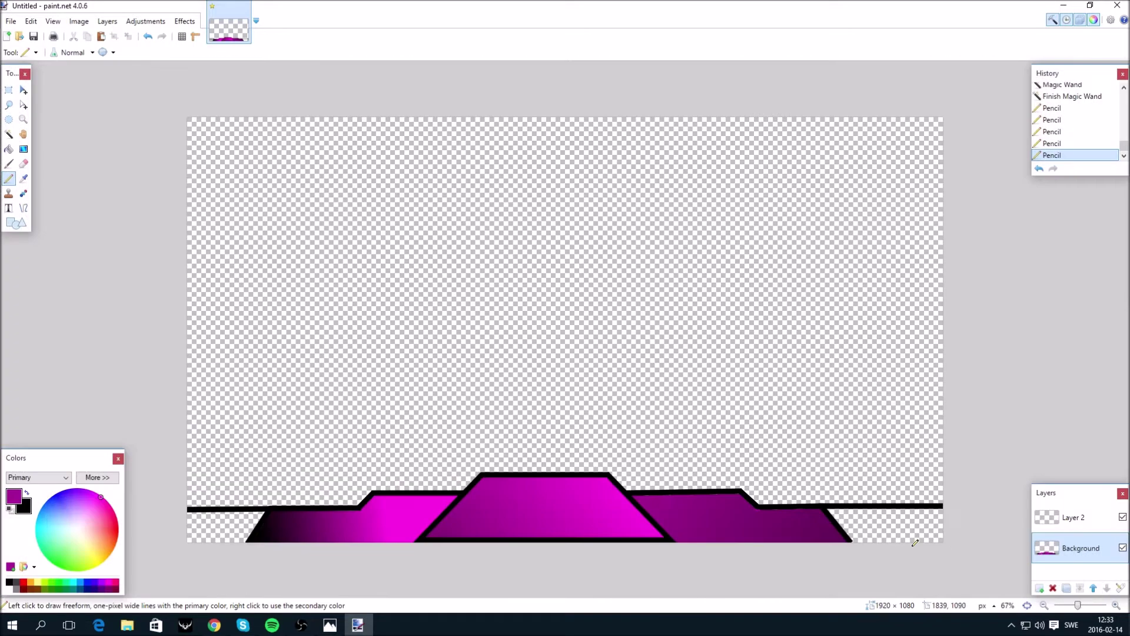
pyautogui.click(1072, 96)
# Retouch the right panel's upper outline with Pencil dots in a sampled purple
pyautogui.hotkey('ctrl', '+')
pyautogui.hotkey('ctrl', '+')
pyautogui.press('k')
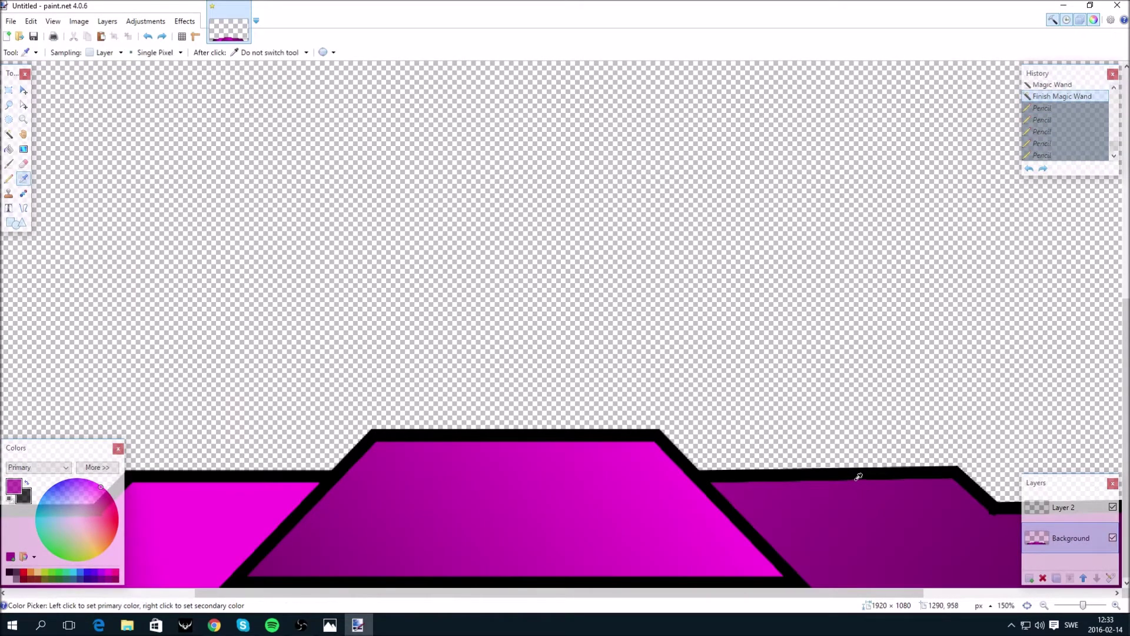
pyautogui.click(11, 176)
pyautogui.click(848, 479)
pyautogui.click(846, 479)
pyautogui.click(1075, 146)
pyautogui.click(851, 475)
pyautogui.click(852, 475)
pyautogui.click(849, 476)
pyautogui.click(802, 477)
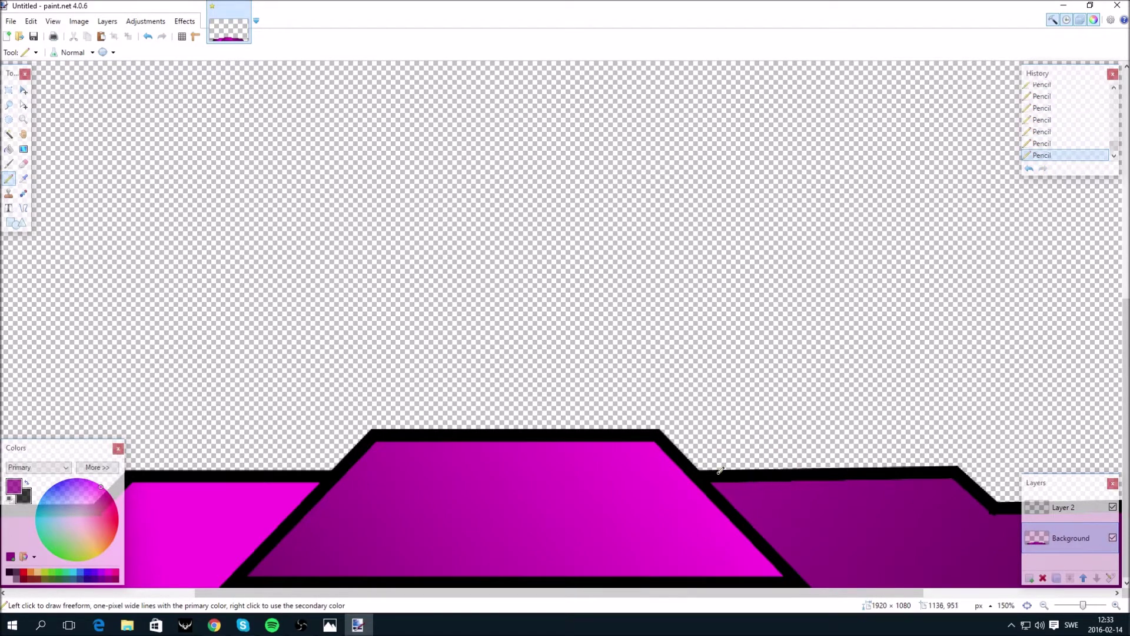
# Retouch the inner corner of the left panel's stepped outline with the Pencil in a magenta sampled beside it
pyautogui.hscroll(-5, 752, 592)
pyautogui.hotkey('ctrl', 'z')
pyautogui.press('k')
pyautogui.click(392, 510)
pyautogui.click(389, 511)
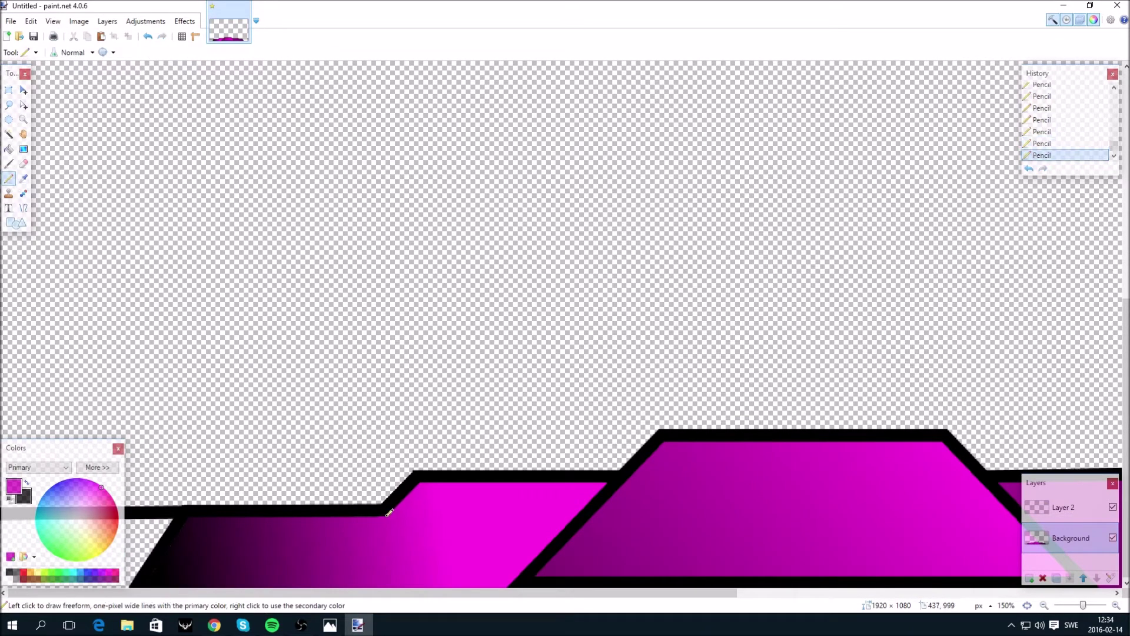
pyautogui.press('k')
# Retouch the inner corner of the right panel's stepped outline with the Pencil in a dark purple sampled beside it
pyautogui.hscroll(5, 824, 592)
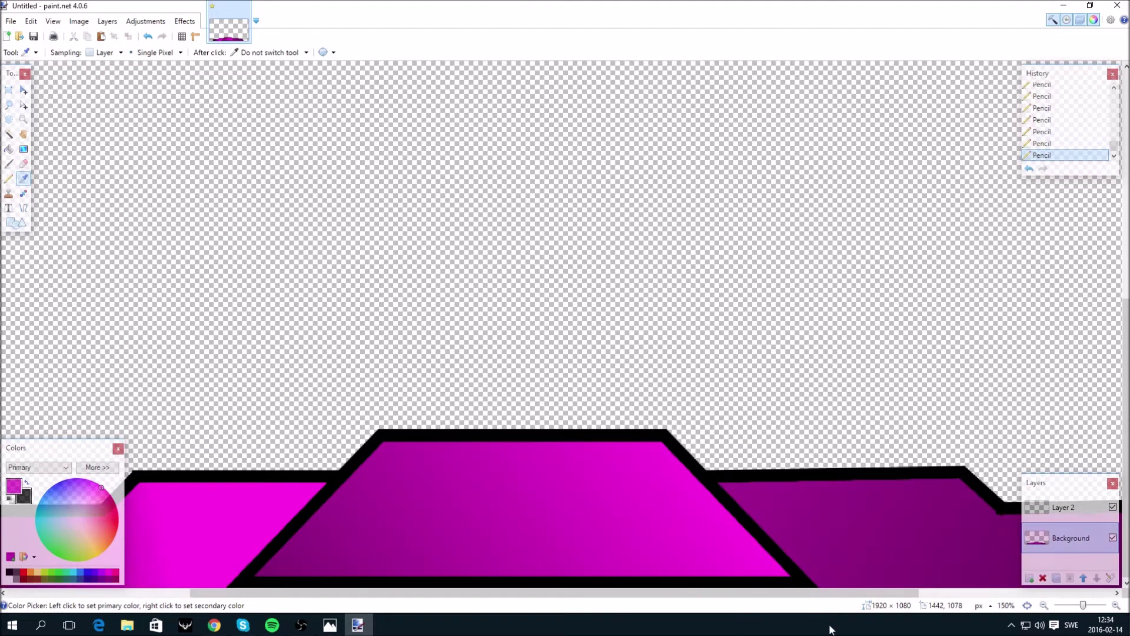
pyautogui.hscroll(5, 783, 513)
pyautogui.click(8, 180)
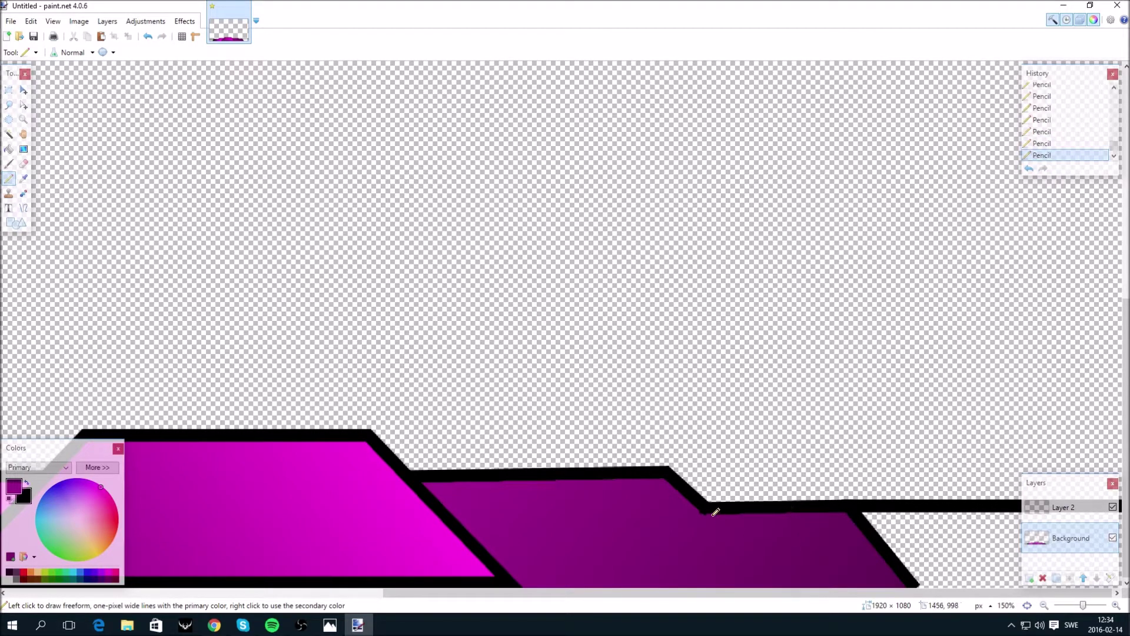
pyautogui.click(24, 179)
pyautogui.click(707, 514)
pyautogui.click(9, 179)
pyautogui.hotkey('ctrl', 'z')
pyautogui.hotkey('ctrl', 'y')
pyautogui.hotkey('ctrl', 'b')
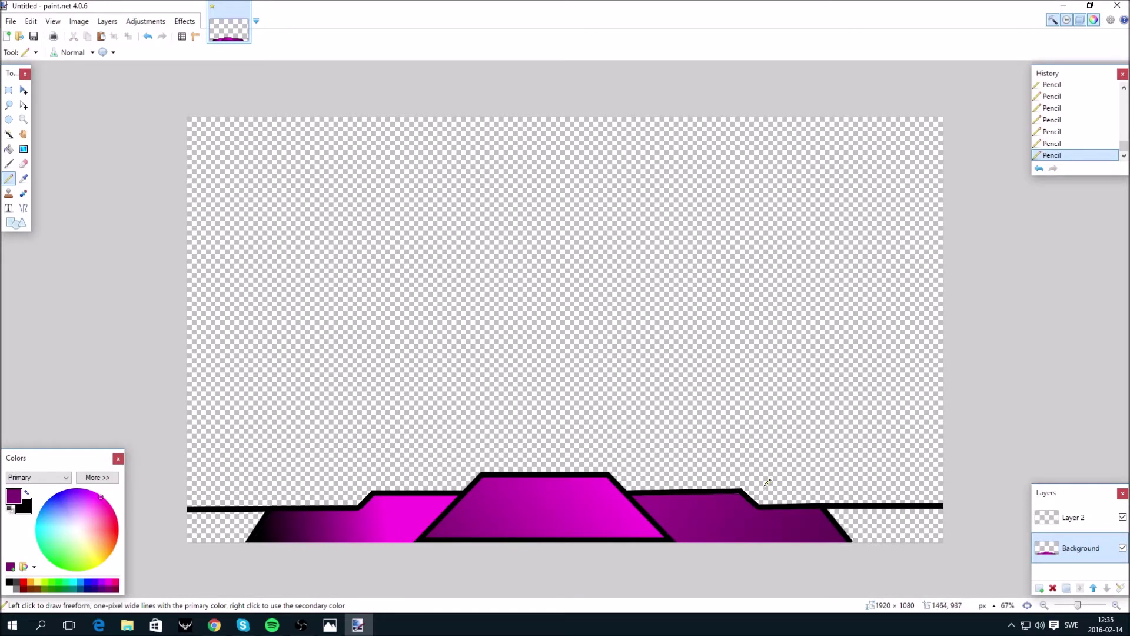
# Try out sample text "kjhdfsvbn" in the Adventure font at size 18 near the canvas's upper left
pyautogui.click(9, 207)
pyautogui.click(117, 54)
pyautogui.click(124, 67)
pyautogui.click(173, 52)
pyautogui.click(169, 127)
pyautogui.click(259, 145)
pyautogui.write('kjhdfsvbn')
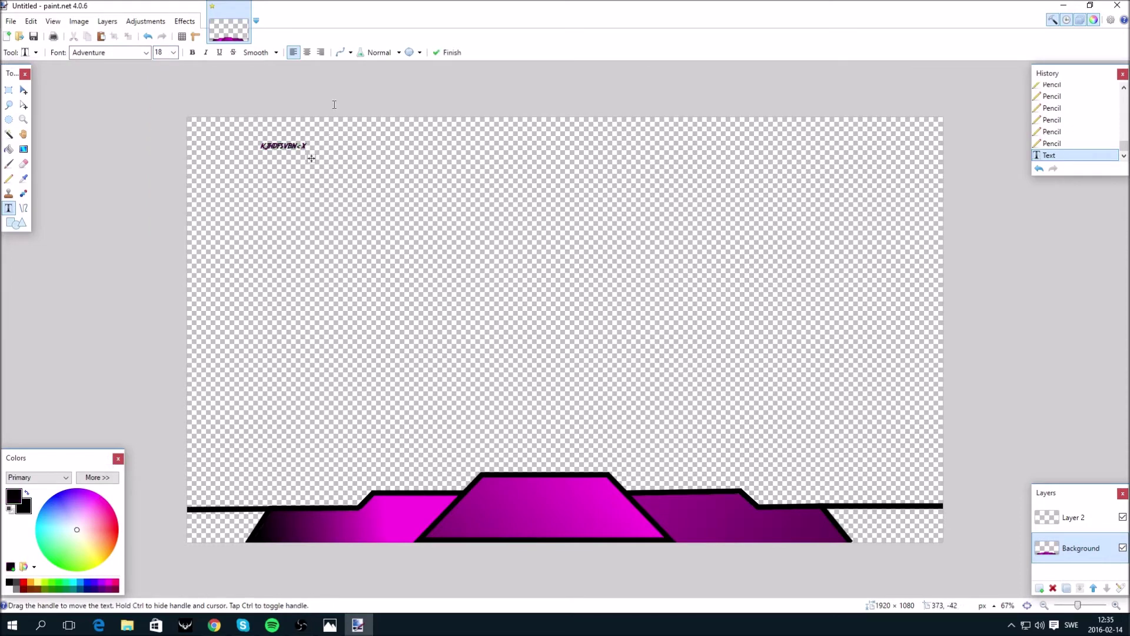
# Switch the font to Lemon/Milk, enlarge it and place the text "FELLE" on the central trapezoid
pyautogui.click(109, 53)
pyautogui.click(117, 323)
pyautogui.click(173, 53)
pyautogui.click(165, 254)
pyautogui.write('FELLE')
pyautogui.moveTo(406, 197); pyautogui.dragTo(558, 515)
# Place the white text "FELLE TWICE" in Lemon/Milk at size 36 across the upper part of the central trapezoid
pyautogui.click(173, 52)
pyautogui.click(165, 238)
pyautogui.click(402, 184)
pyautogui.click(173, 52)
pyautogui.click(169, 146)
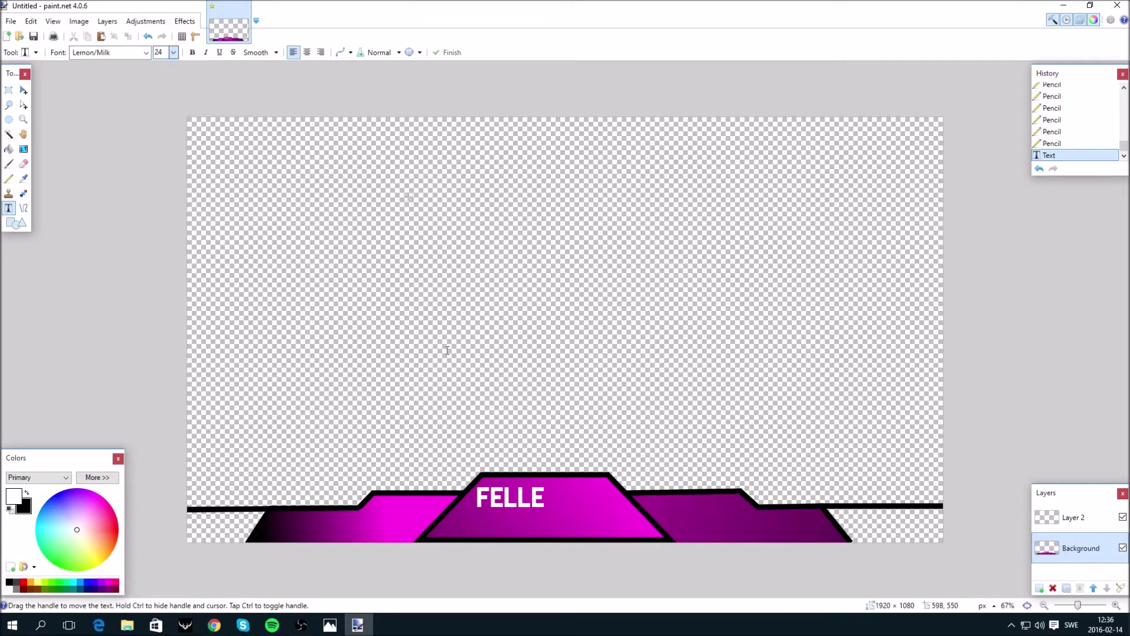
pyautogui.moveTo(447, 198); pyautogui.dragTo(597, 512)
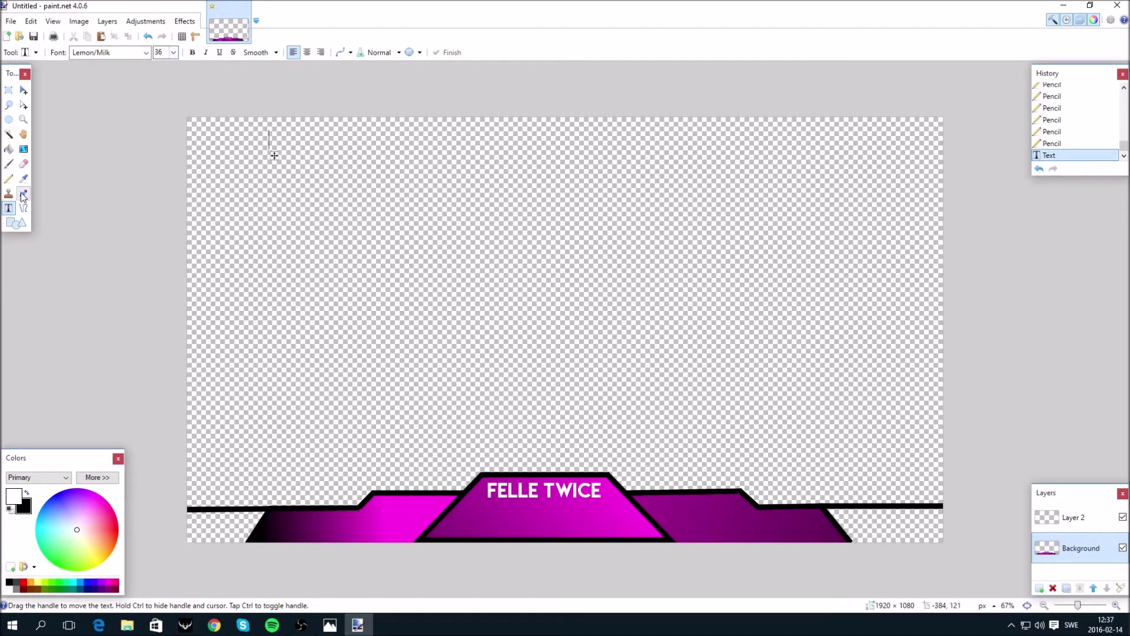
# Open the image "yt logan" from the Bilder yt folder on the Desktop
pyautogui.click(11, 21)
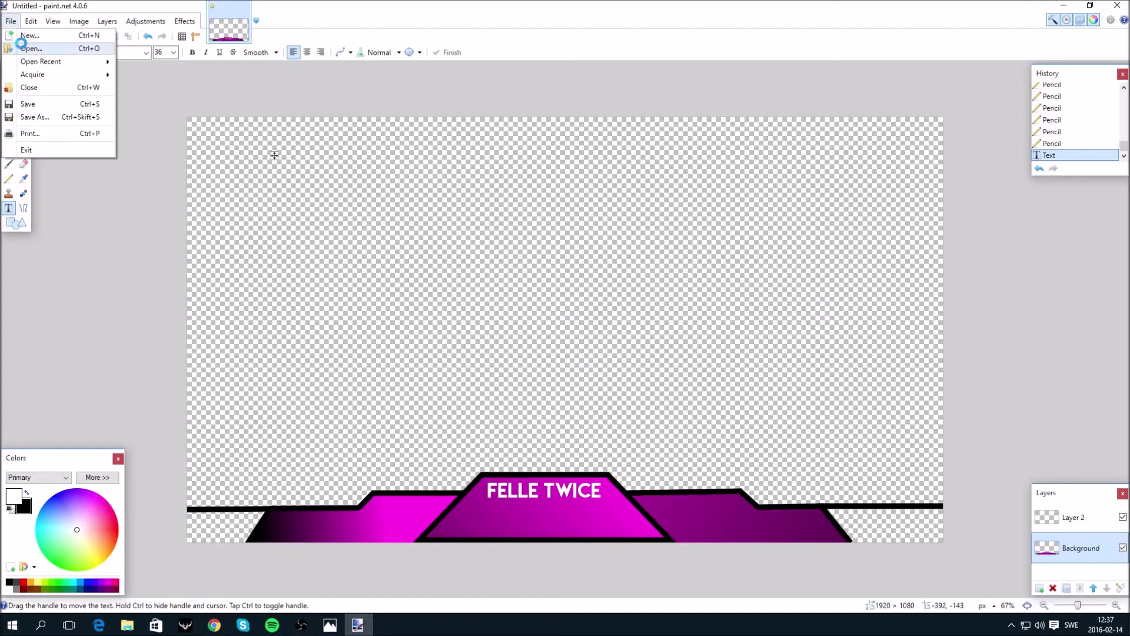
pyautogui.click(27, 47)
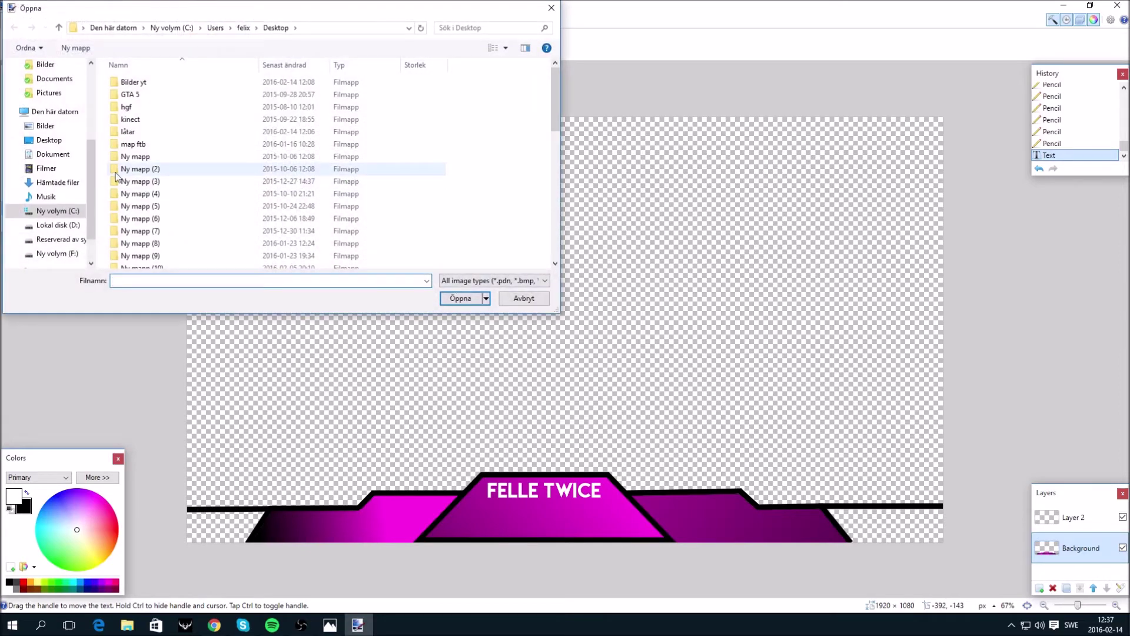
pyautogui.click(49, 139)
pyautogui.doubleClick(146, 101)
pyautogui.scroll(-15, 339, 210)
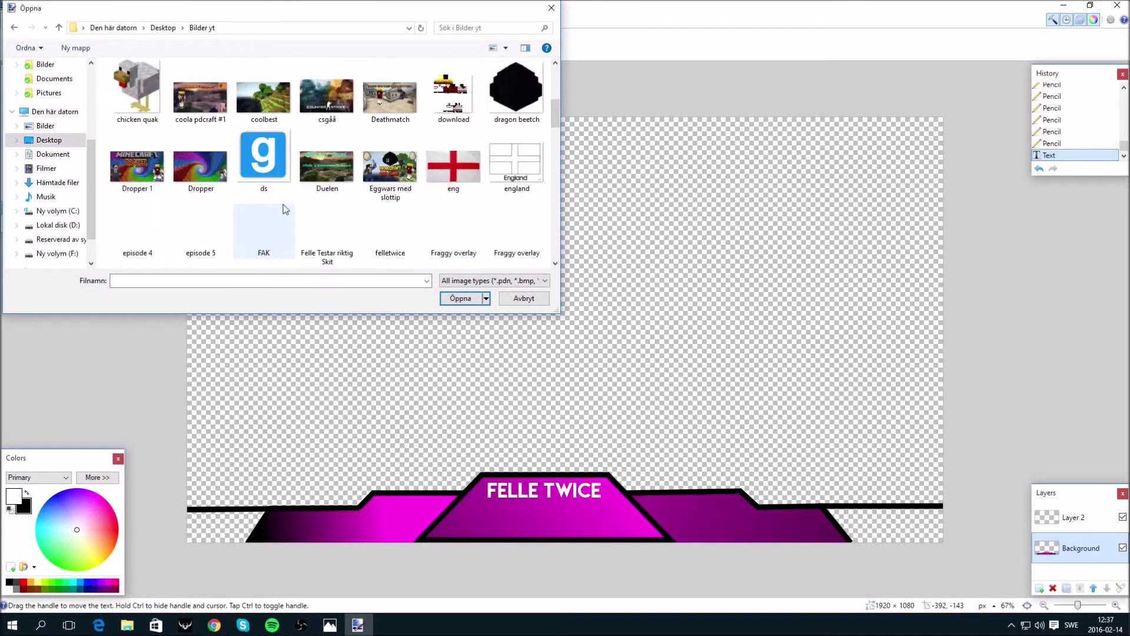
pyautogui.click(387, 154)
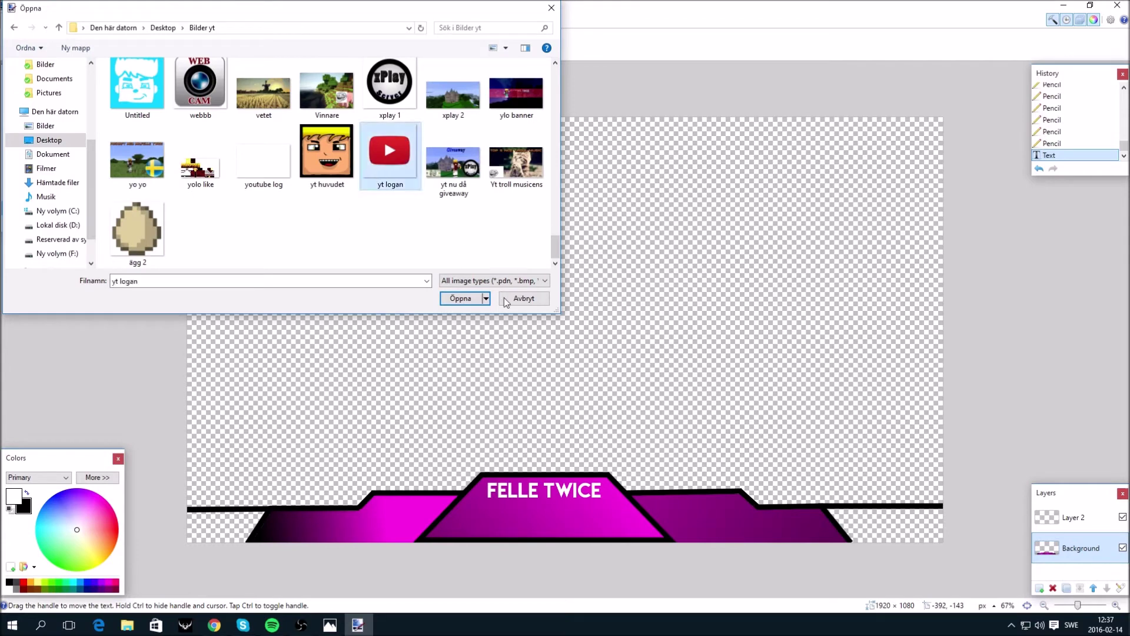
pyautogui.click(462, 298)
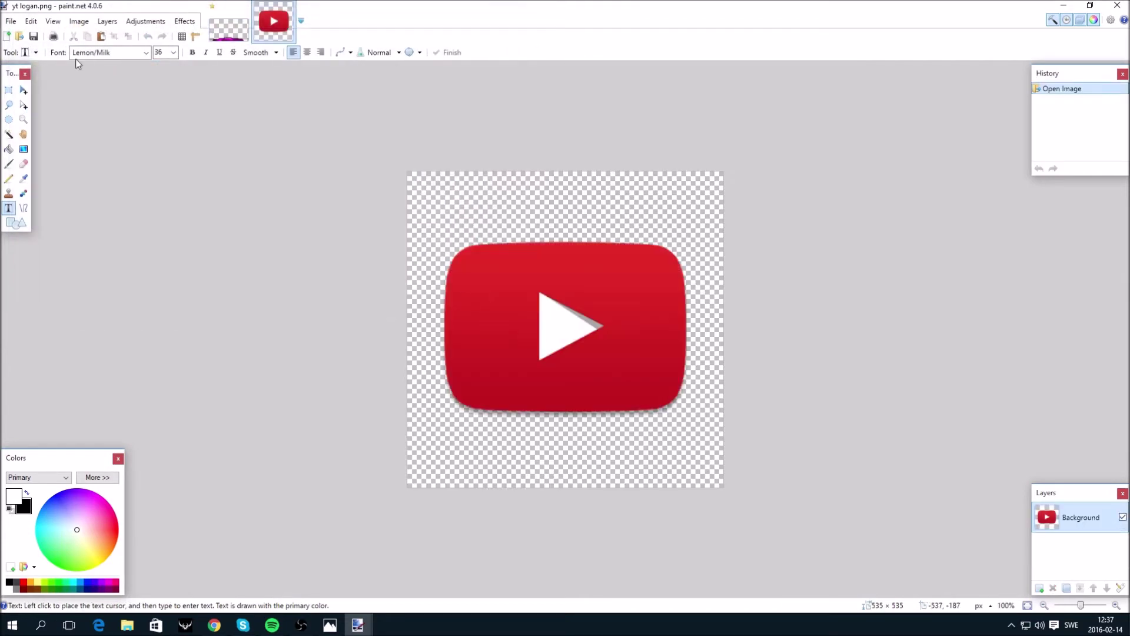
# Copy the whole YouTube logo image and paste it into the overlay image
pyautogui.click(24, 104)
pyautogui.click(543, 277)
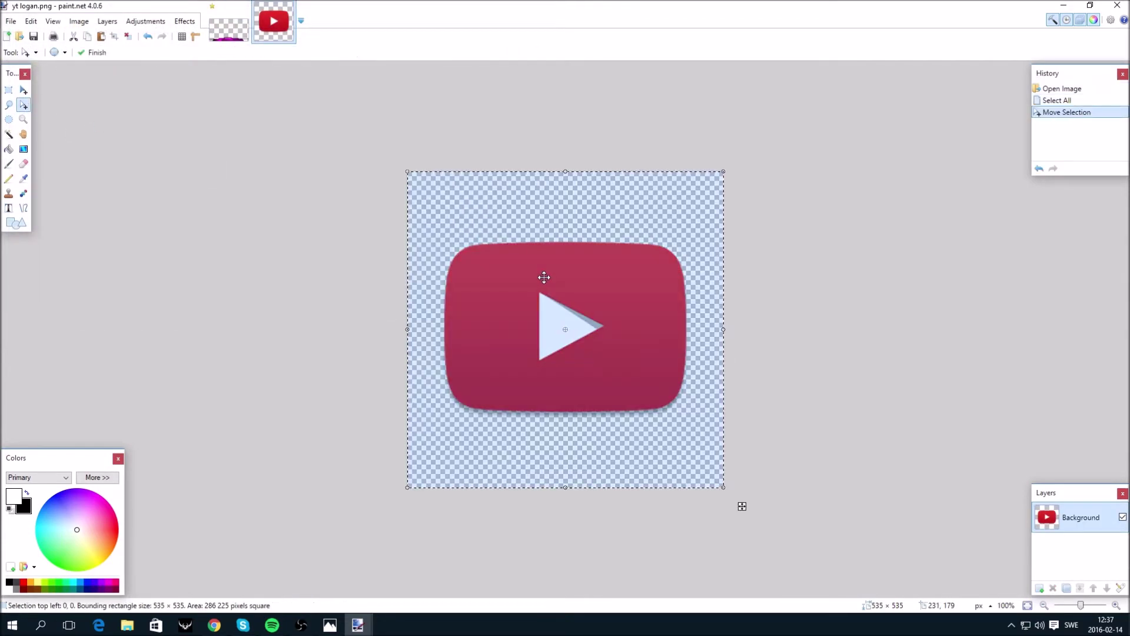
pyautogui.click(229, 26)
pyautogui.hotkey('ctrl', 'a')
pyautogui.click(417, 315)
pyautogui.hotkey('ctrl', 'v')
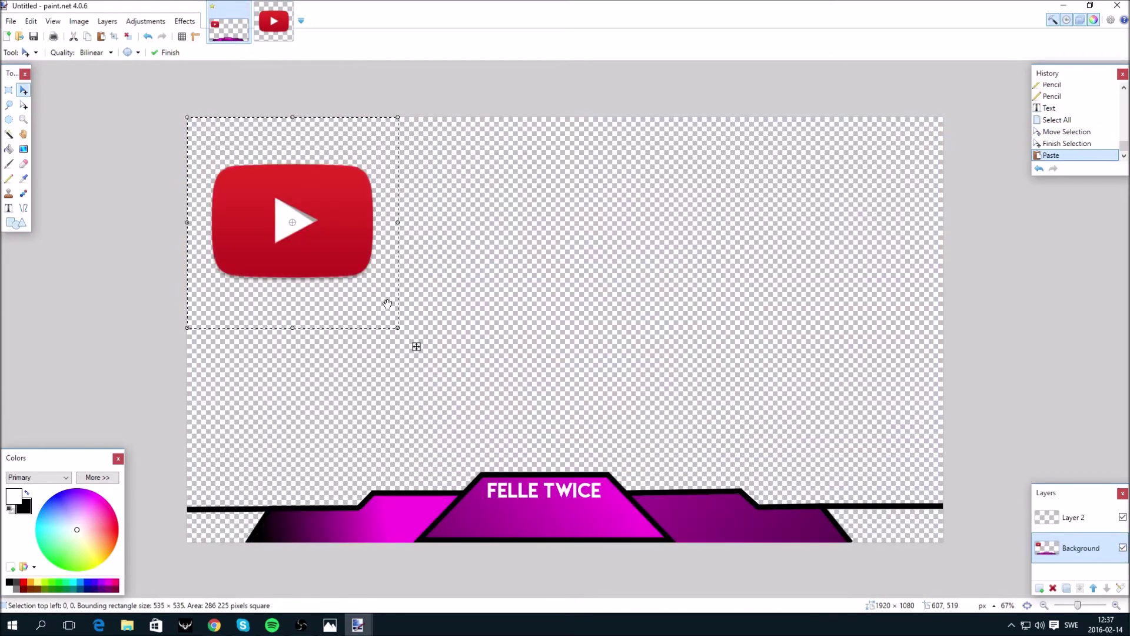
# Shrink the pasted YouTube logo to 75 × 70 pixels and position it at the outer end of the left panel
pyautogui.moveTo(408, 334); pyautogui.dragTo(248, 170)
pyautogui.moveTo(1064, 485); pyautogui.dragTo(1039, 401)
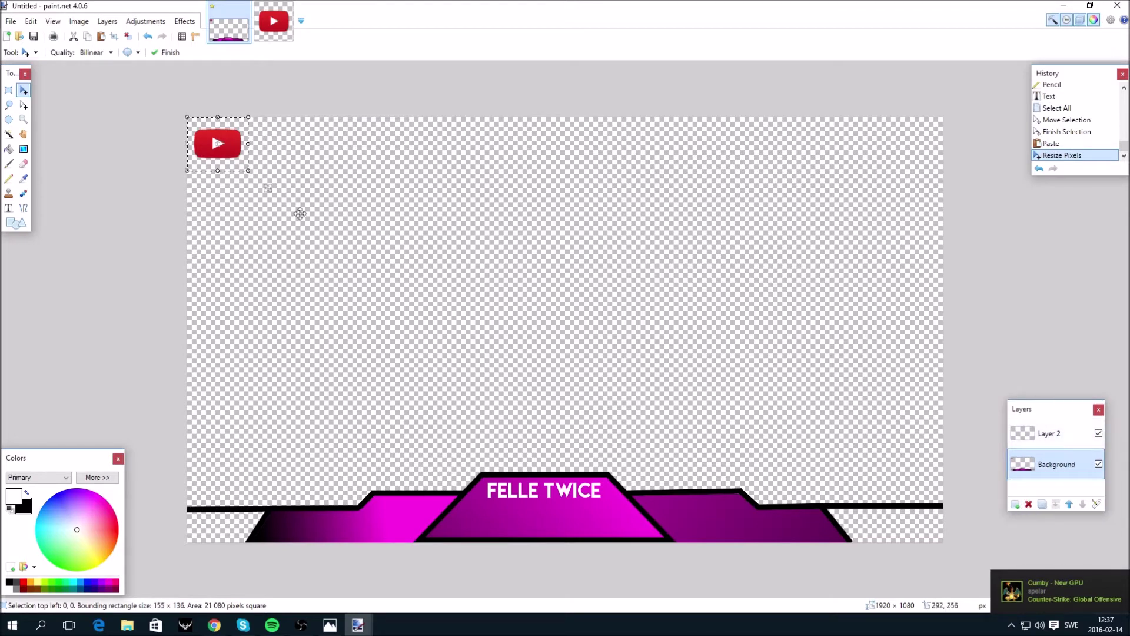
pyautogui.moveTo(236, 157); pyautogui.dragTo(125, 358)
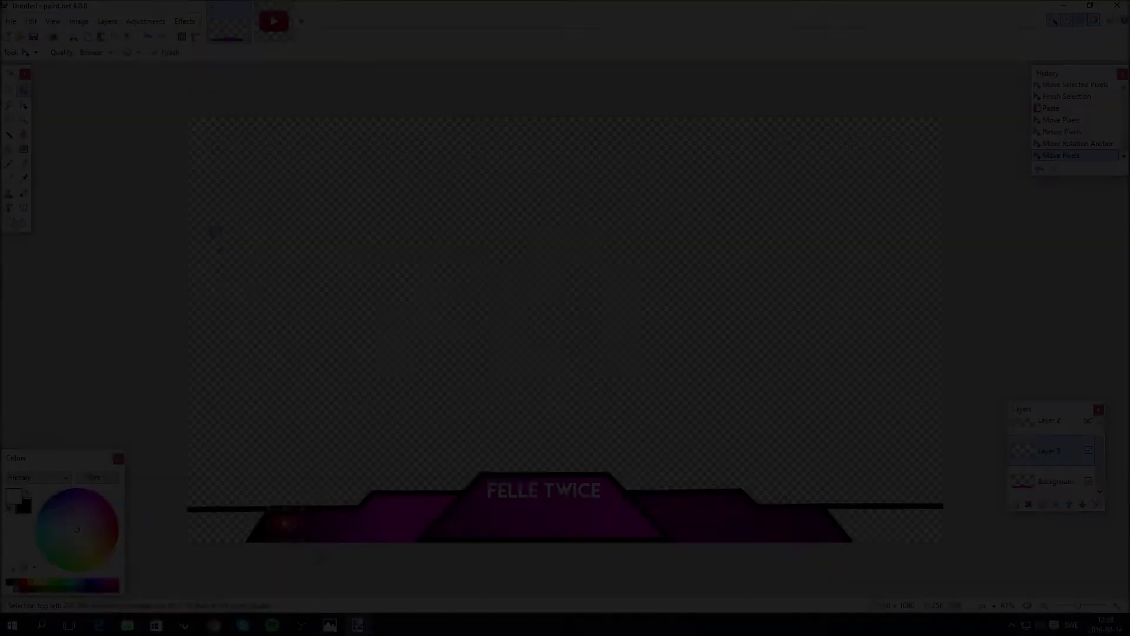
pyautogui.moveTo(286, 529); pyautogui.dragTo(297, 542)
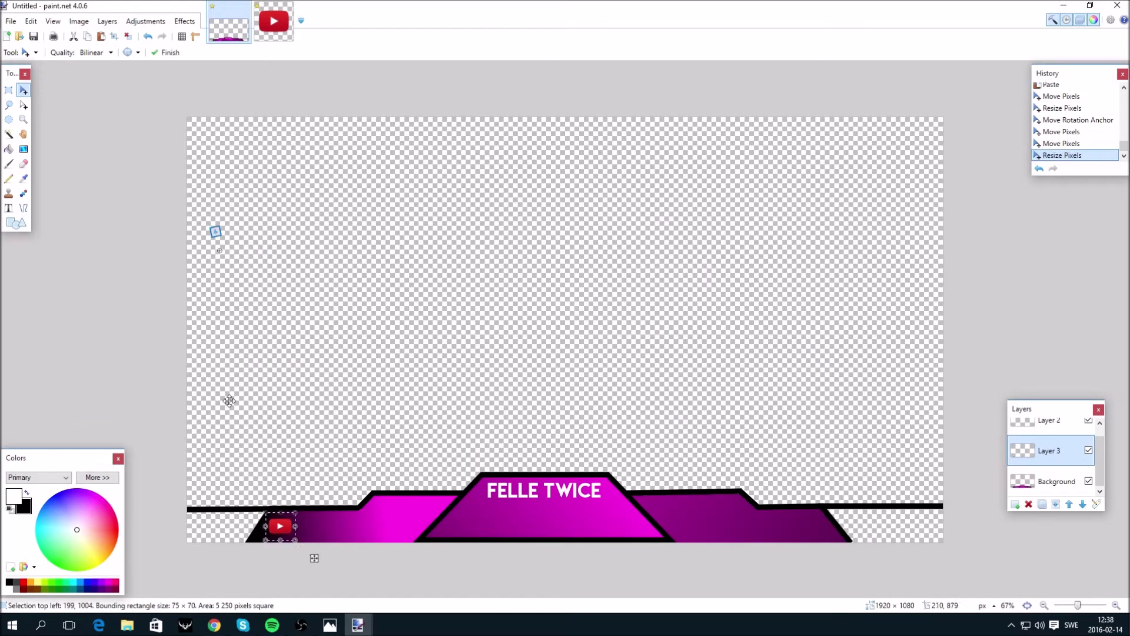
# Clear the selection around the YouTube logo so text can be added beside it
pyautogui.click(23, 208)
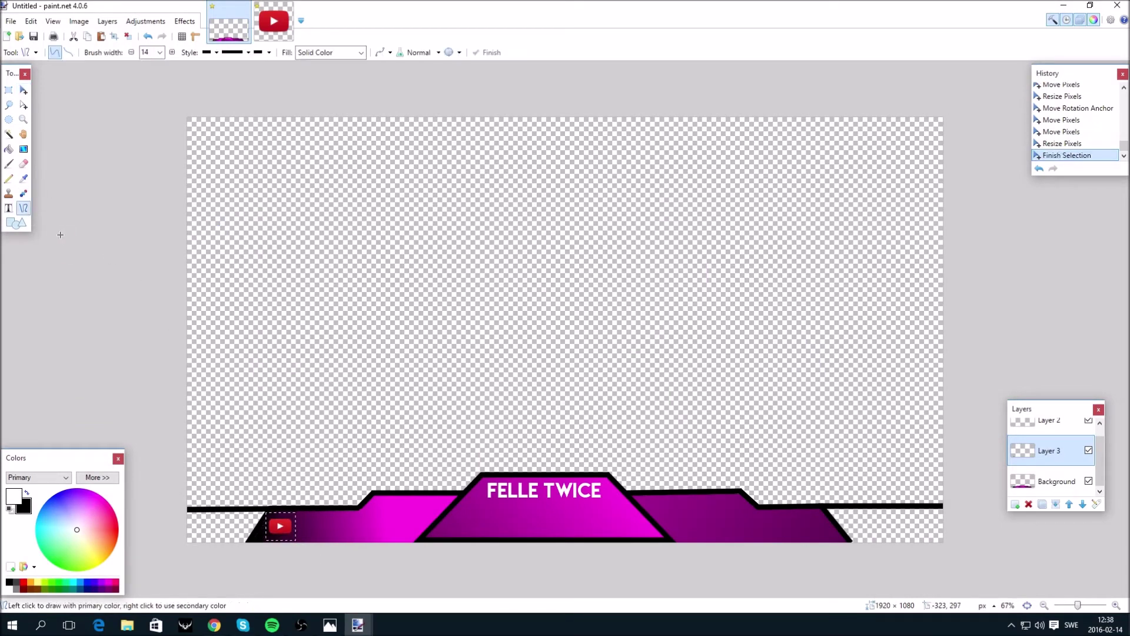
pyautogui.click(7, 209)
pyautogui.click(302, 528)
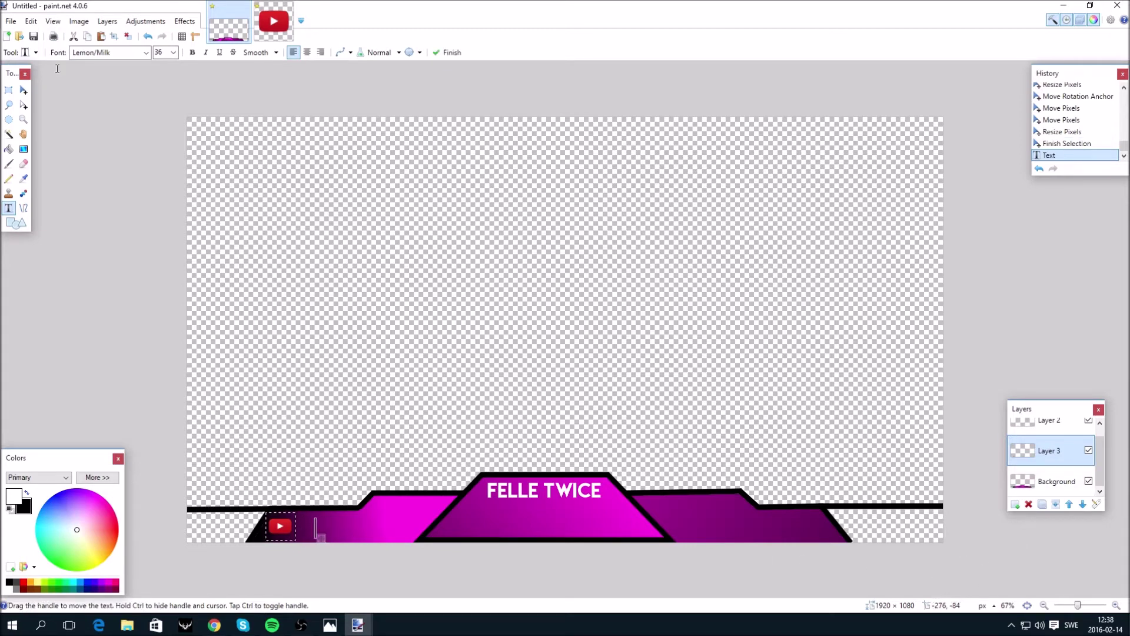
pyautogui.click(9, 135)
pyautogui.click(307, 449)
pyautogui.click(172, 433)
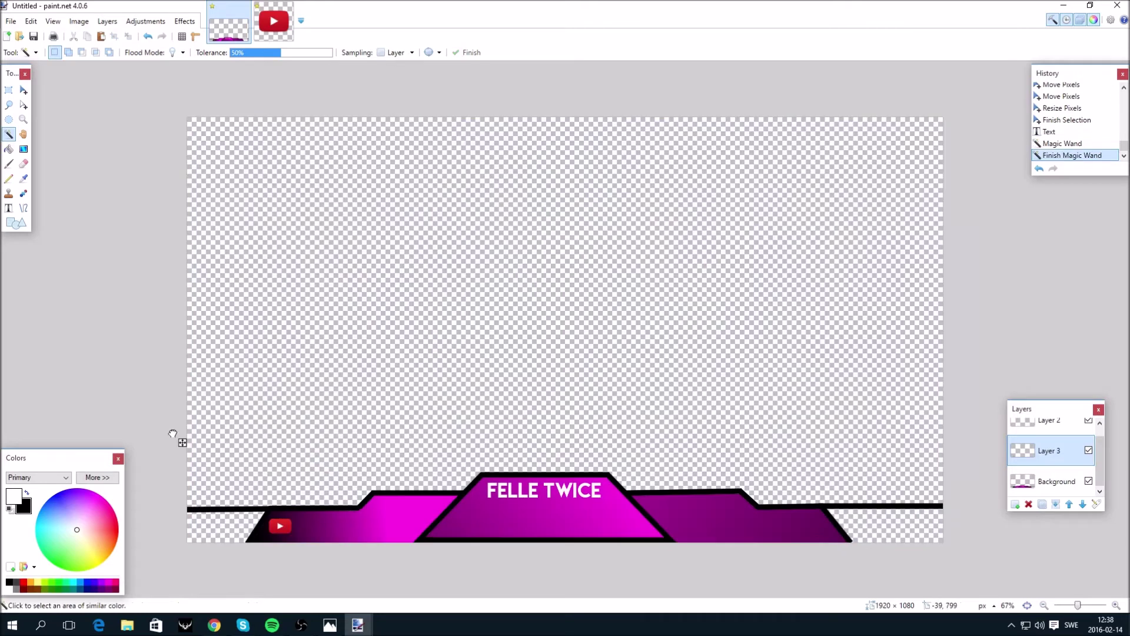
# Add the text MRFELLE TWICE at size 20 beside the YouTube logo in the left panel
pyautogui.click(9, 207)
pyautogui.click(298, 525)
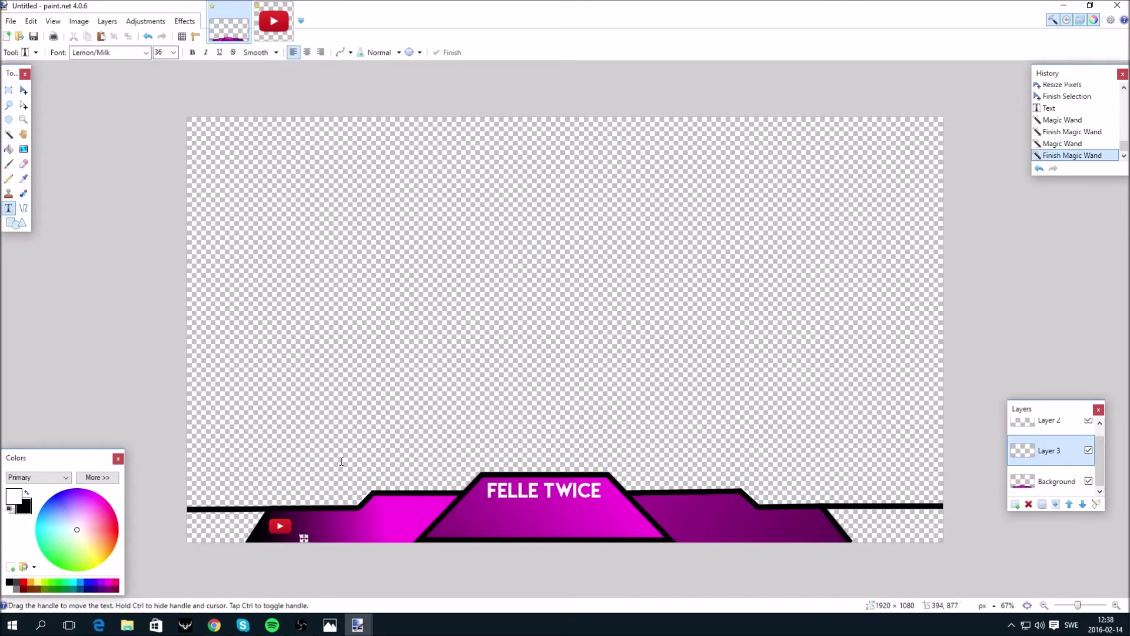
pyautogui.write('MR.FELLE TWIC')
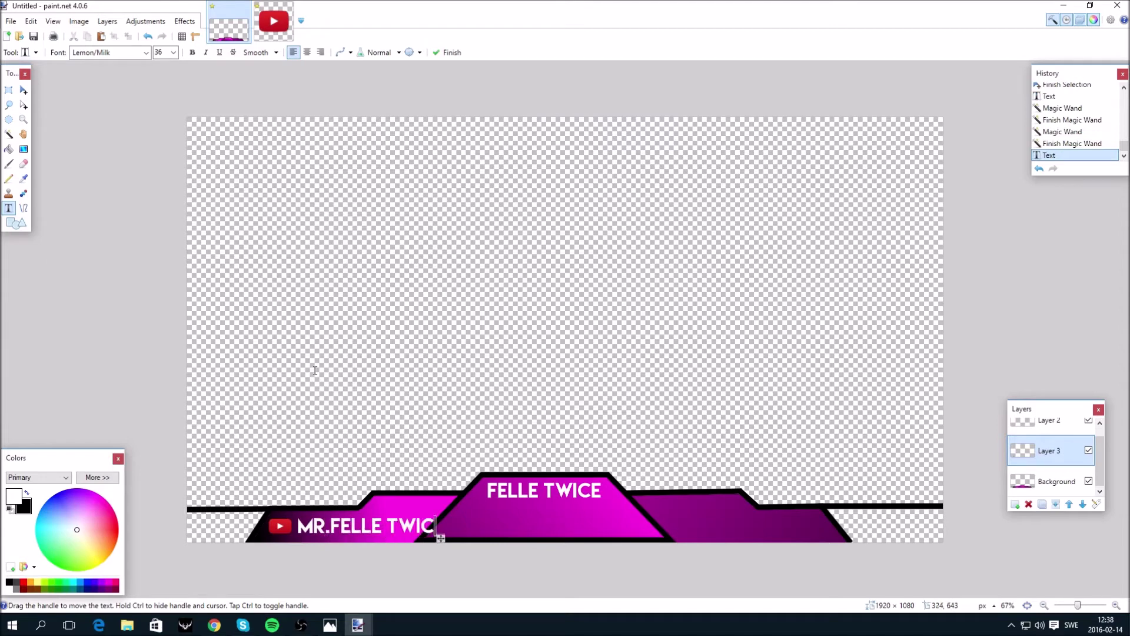
pyautogui.click(174, 52)
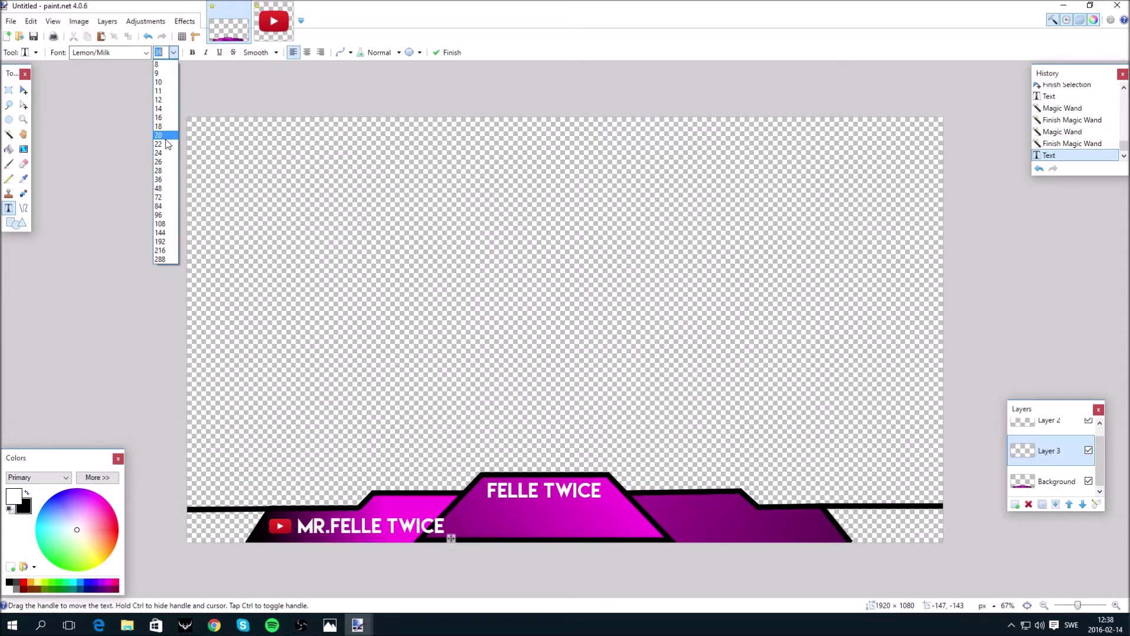
pyautogui.click(172, 140)
pyautogui.moveTo(389, 538); pyautogui.dragTo(385, 539)
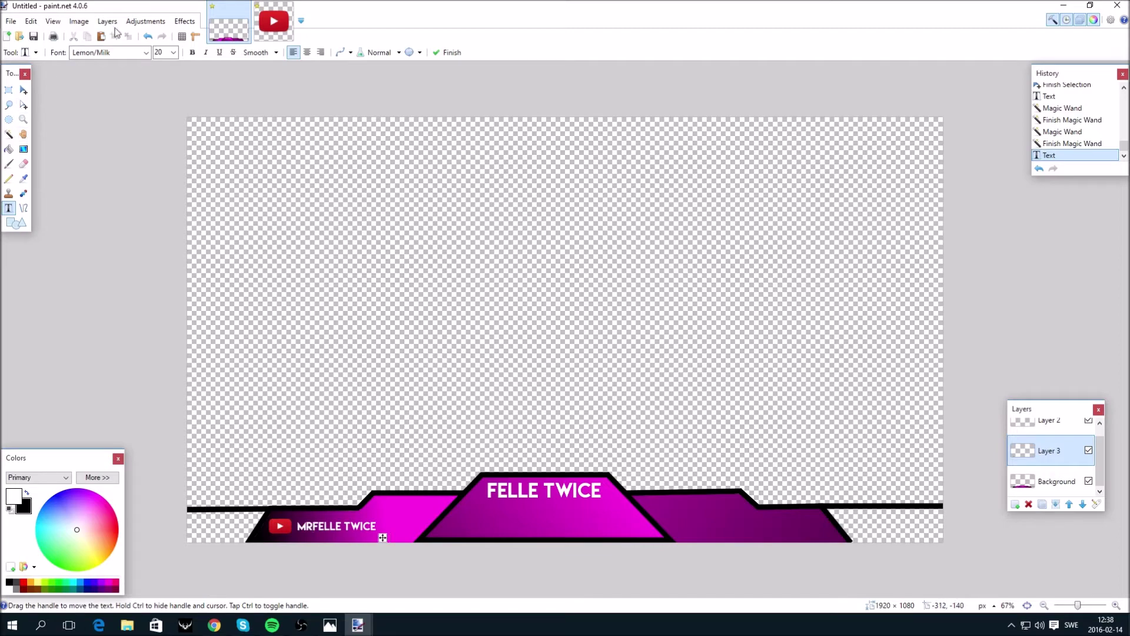
# Open the image "twiter" from the Bilder yt folder
pyautogui.click(16, 22)
pyautogui.click(26, 47)
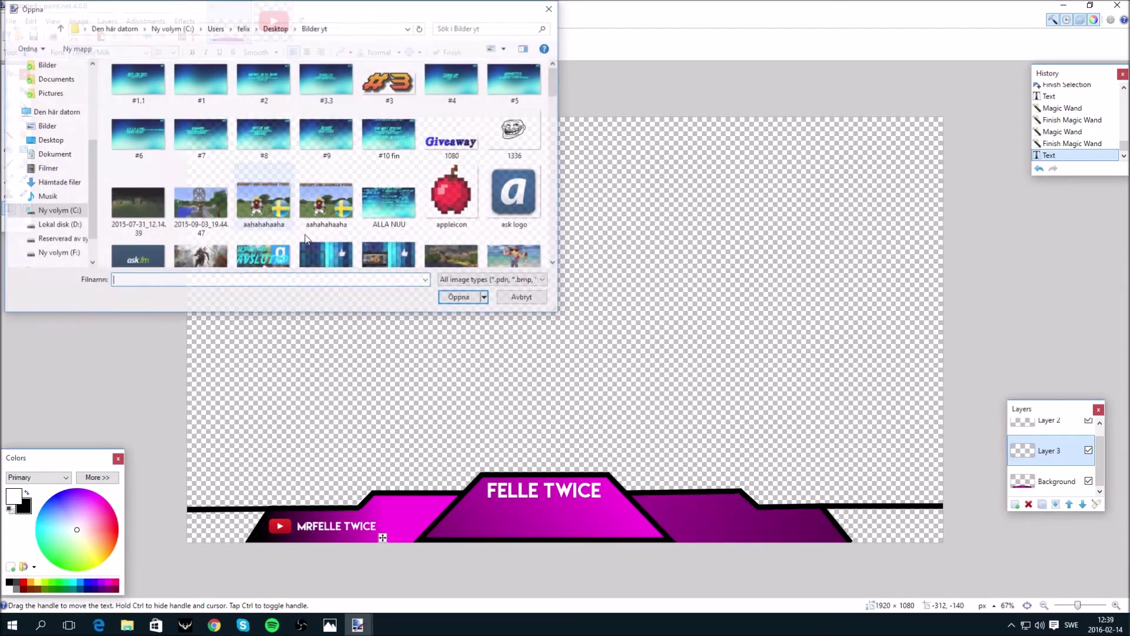
pyautogui.scroll(-3, 359, 232)
pyautogui.scroll(-10, 358, 233)
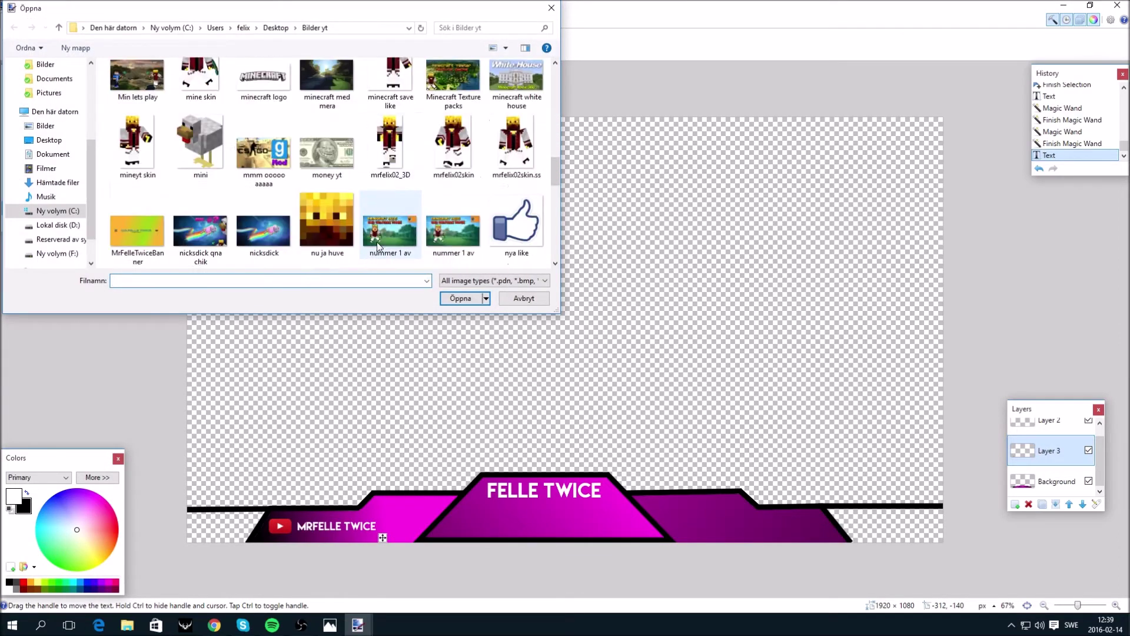
pyautogui.click(328, 225)
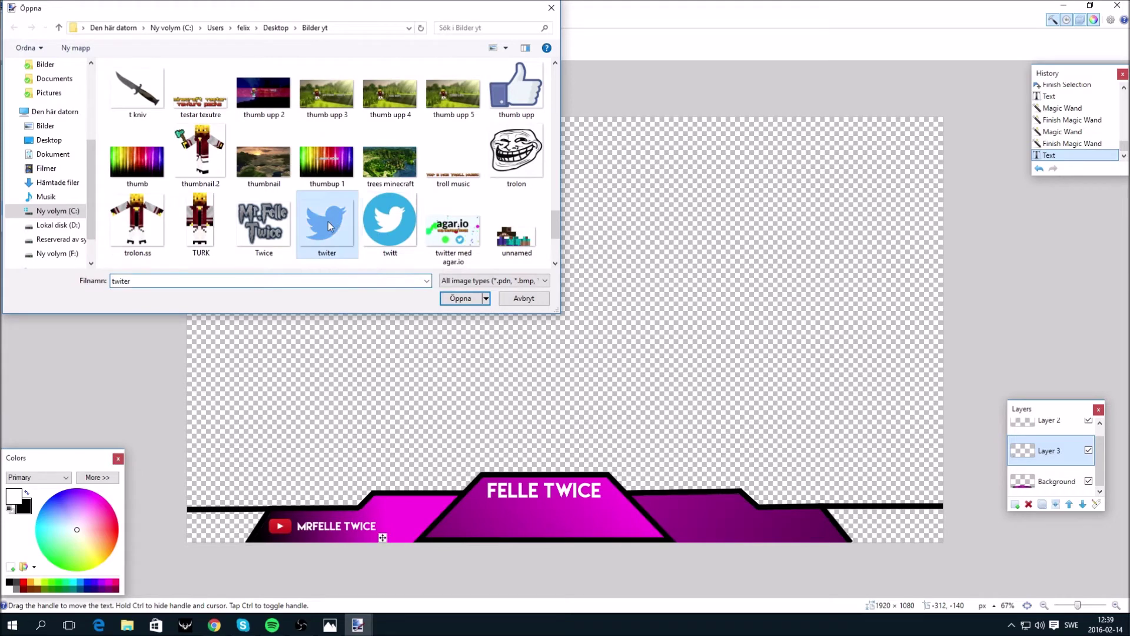
pyautogui.click(466, 302)
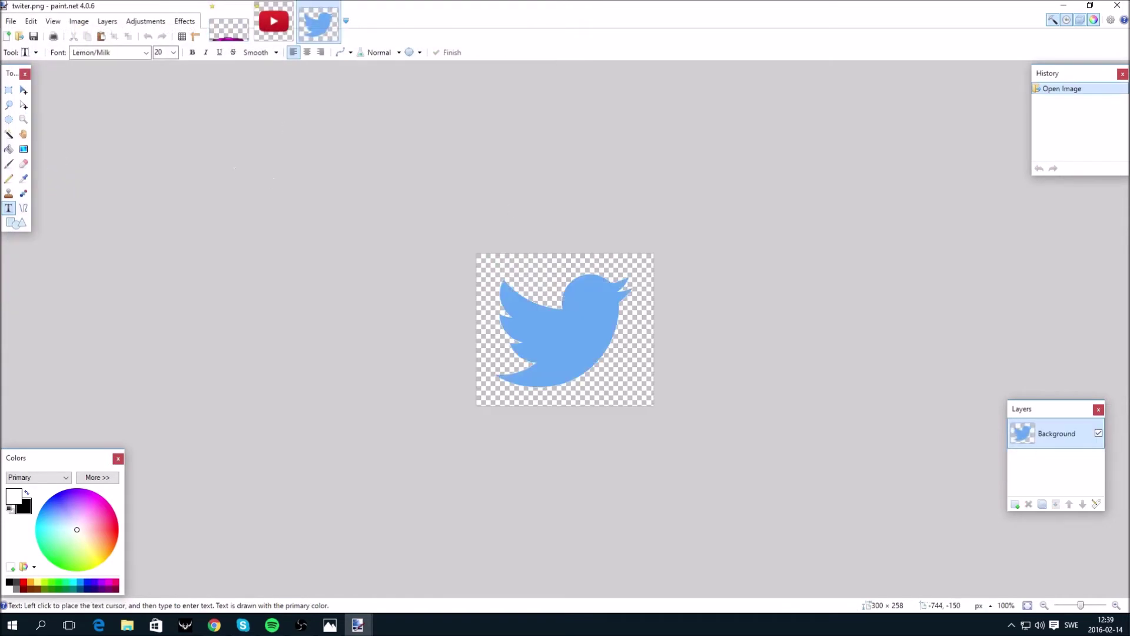
# Copy the Twitter logo into the overlay image, shrink it to about 74 × 58 pixels and place it at the inner end of the right panel
pyautogui.click(23, 105)
pyautogui.click(506, 298)
pyautogui.hotkey('ctrl', 'c')
pyautogui.hotkey('ctrl', 'Tab')
pyautogui.hotkey('ctrl', 'v')
pyautogui.moveTo(313, 215); pyautogui.dragTo(691, 529)
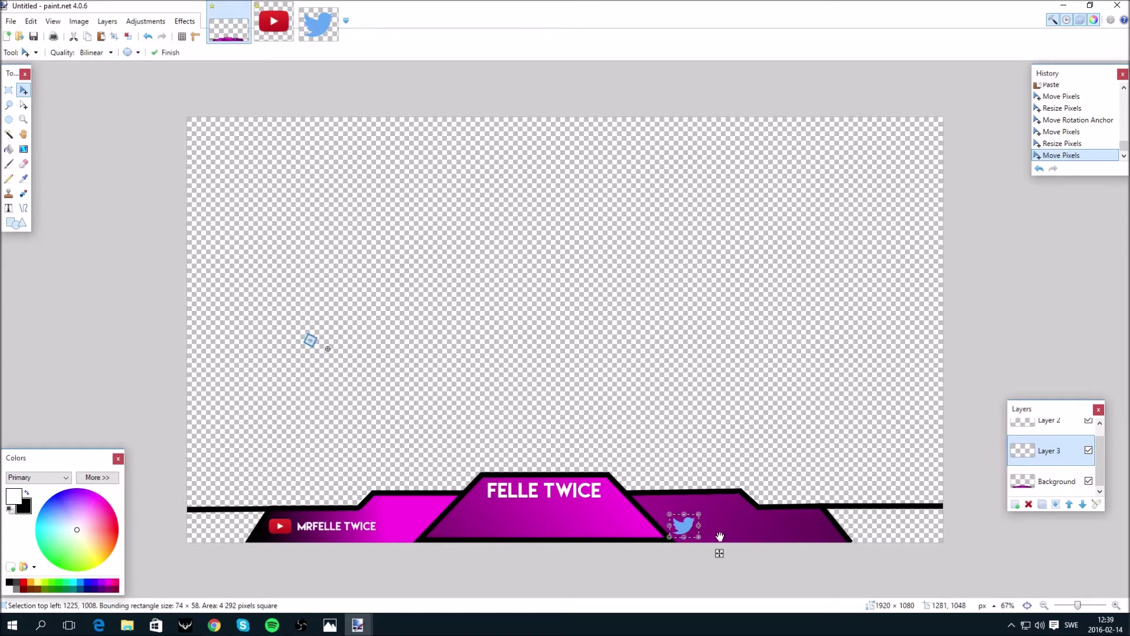
# Clear the selection around the Twitter logo and add the text FELLE3)- at size 20 beside it
pyautogui.click(8, 208)
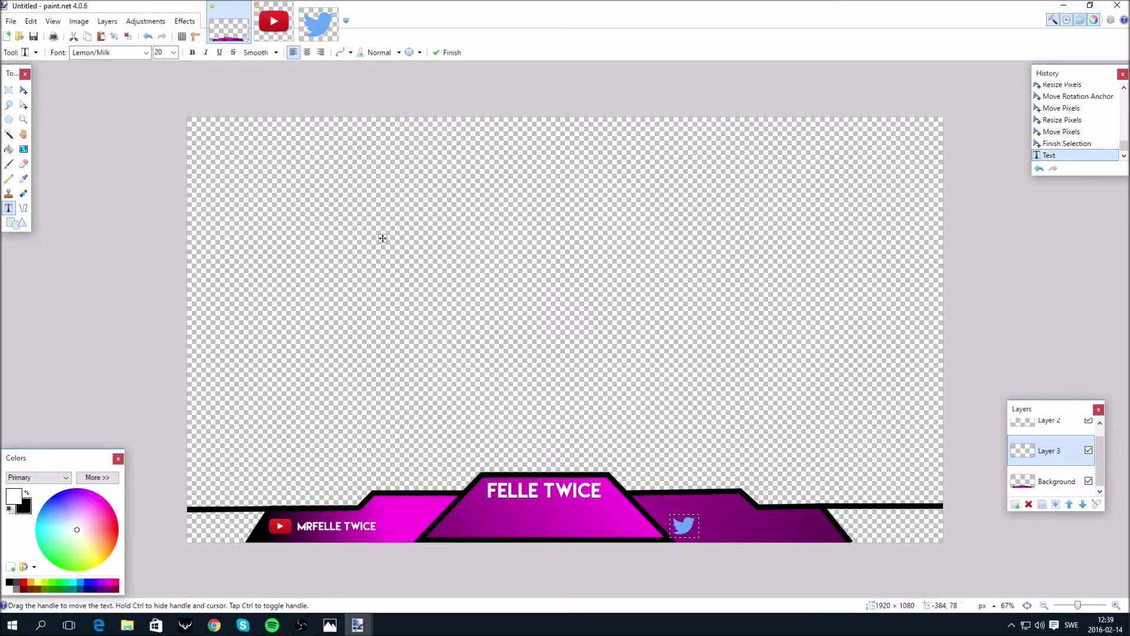
pyautogui.click(8, 135)
pyautogui.click(211, 232)
pyautogui.click(161, 268)
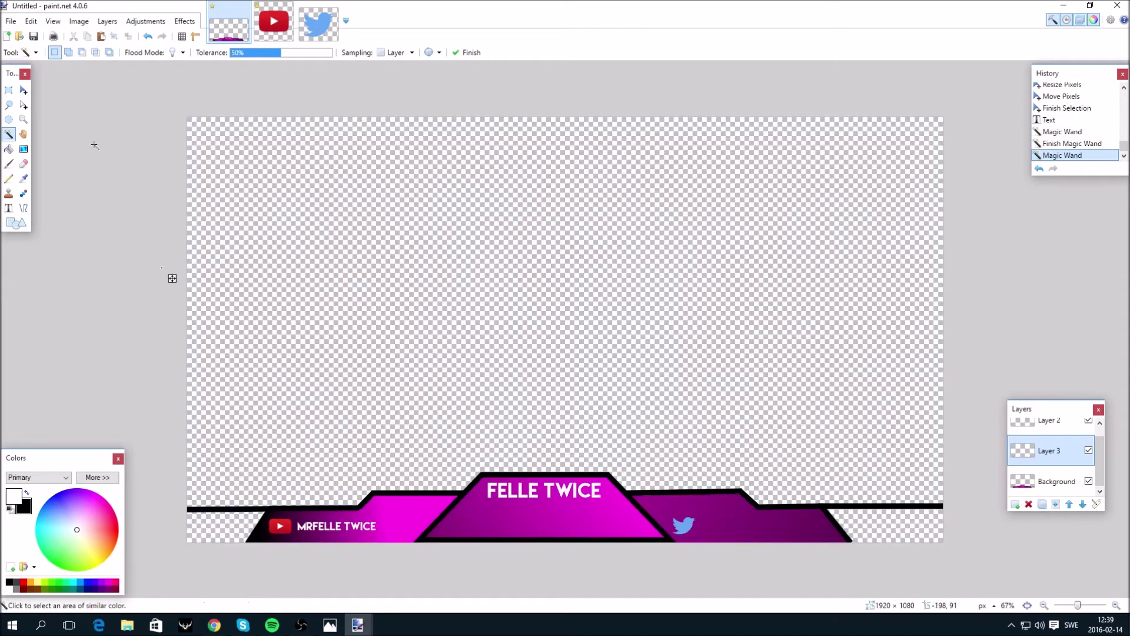
pyautogui.press('t')
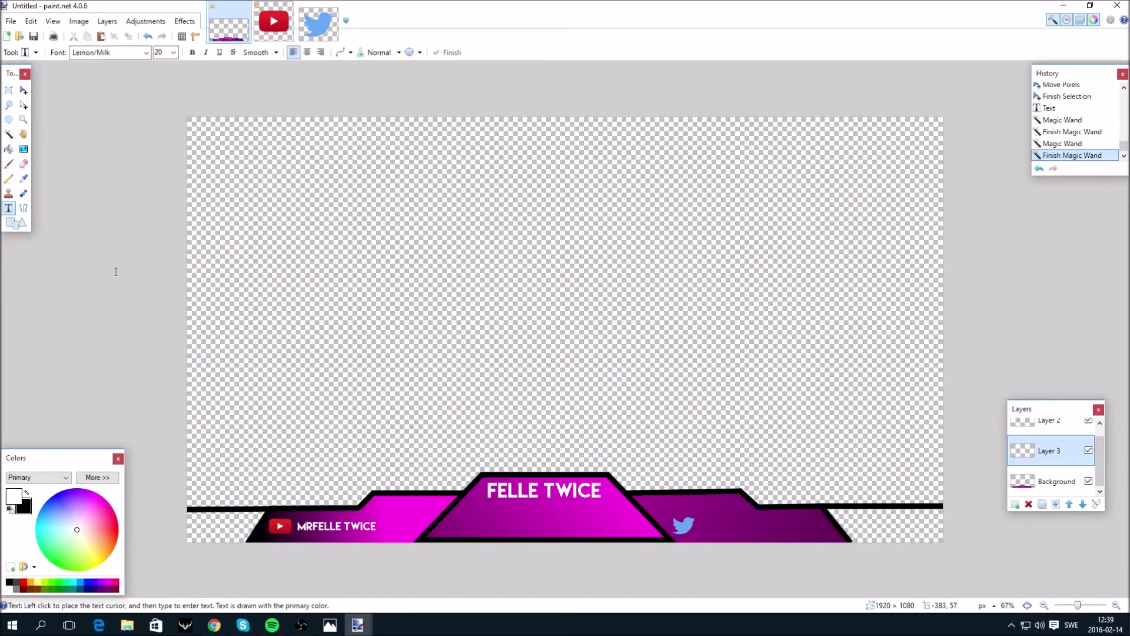
pyautogui.click(700, 523)
pyautogui.write('FELLE3)-')
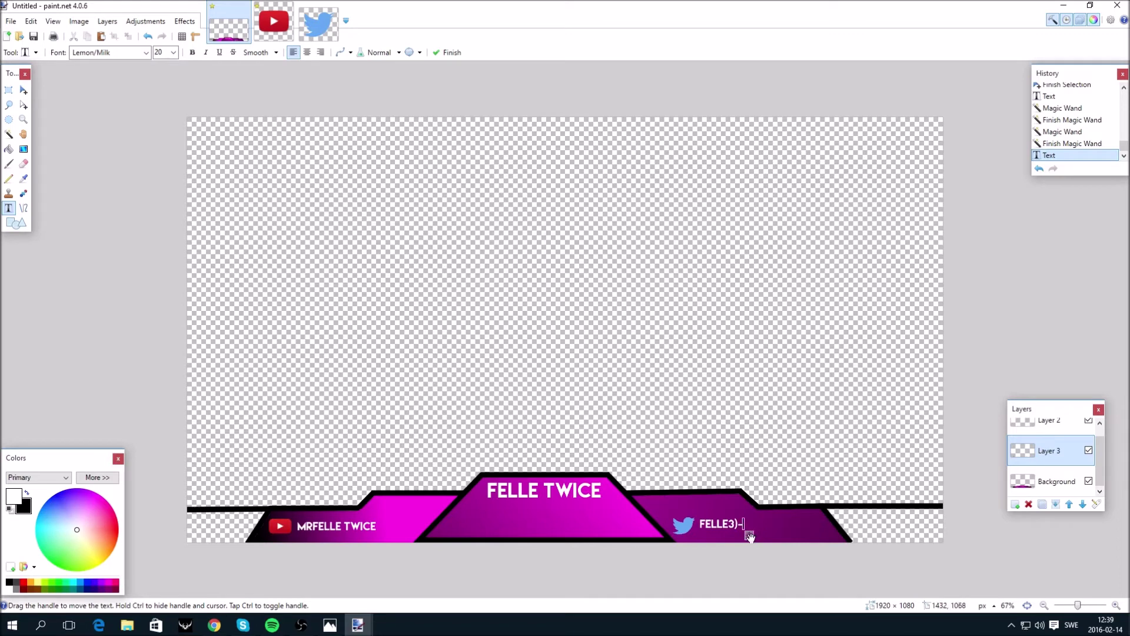
pyautogui.moveTo(748, 535); pyautogui.dragTo(748, 536)
# Paste a second Twitter logo, shrink it to about 79 × 59 pixels and place it in the right part of the centre panel
pyautogui.click(22, 103)
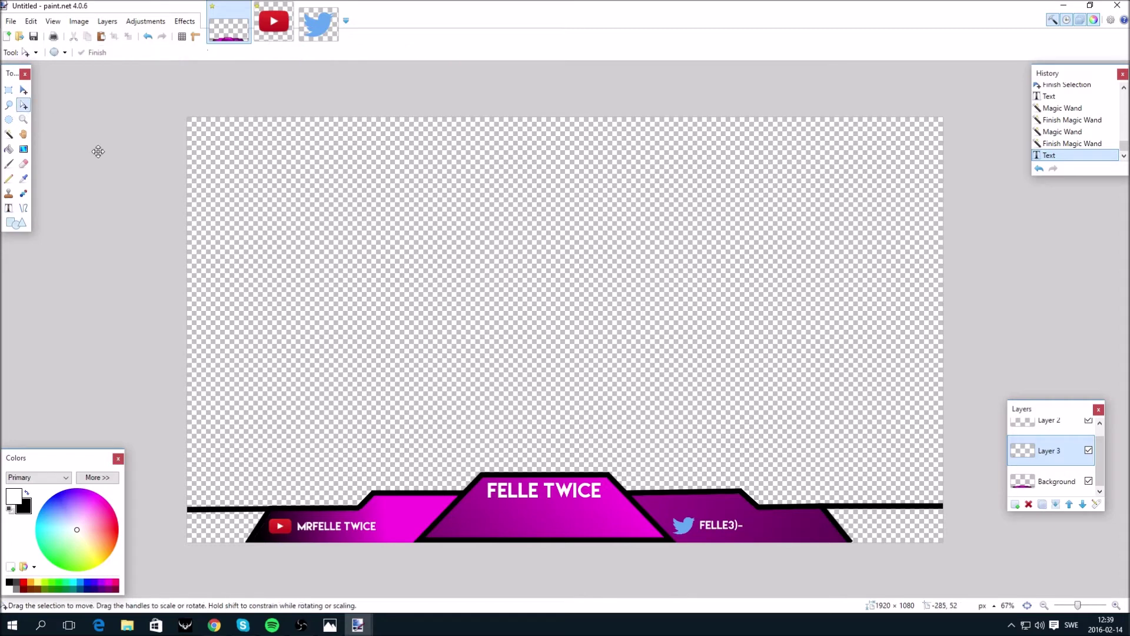
pyautogui.hotkey('ctrl', 'a')
pyautogui.hotkey('ctrl', 'v')
pyautogui.moveTo(279, 205); pyautogui.dragTo(621, 522)
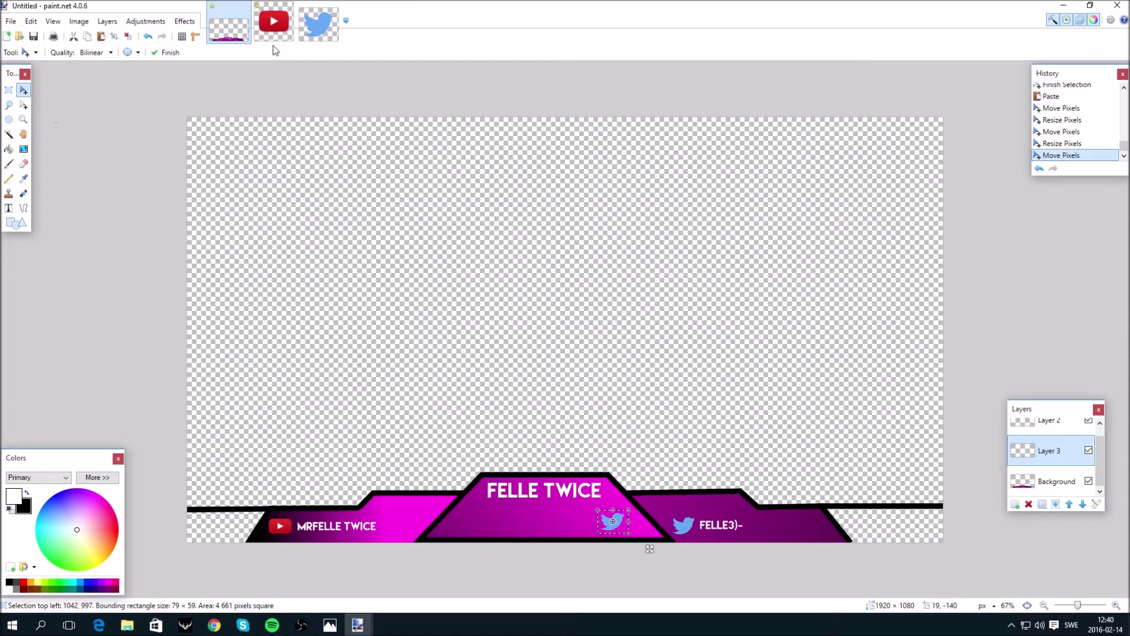
# Copy the YouTube logo into the overlay again, shrink it to about 94 × 86 pixels and place it in the left part of the centre panel
pyautogui.click(274, 24)
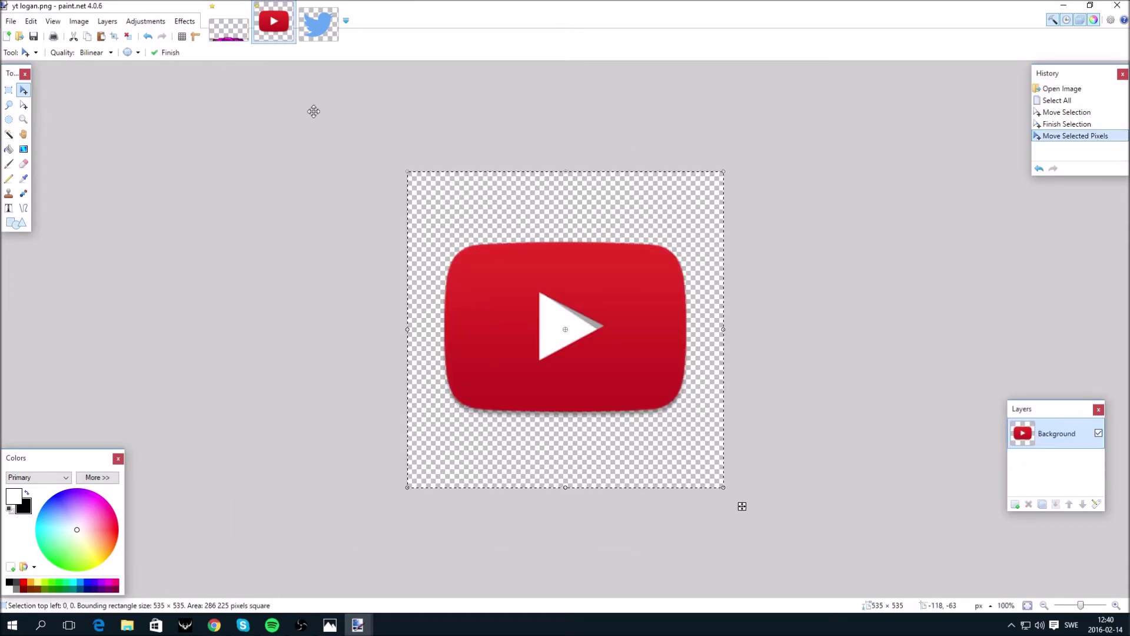
pyautogui.hotkey('ctrl', 'c')
pyautogui.click(229, 23)
pyautogui.hotkey('ctrl', 'v')
pyautogui.moveTo(329, 236); pyautogui.dragTo(345, 299)
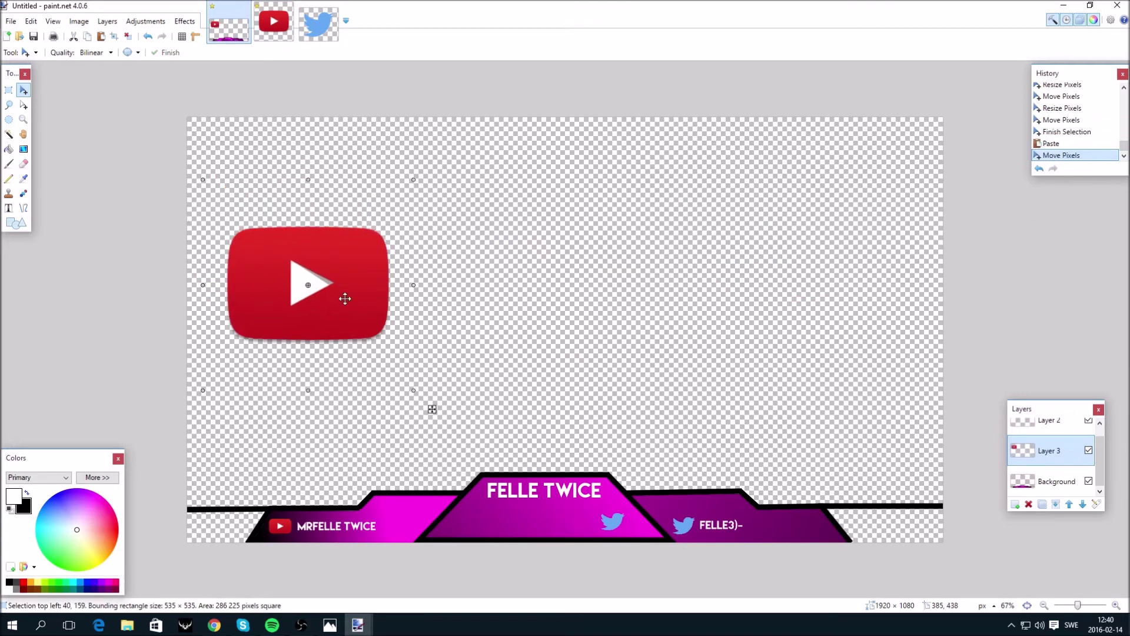
pyautogui.moveTo(415, 390); pyautogui.dragTo(276, 245)
pyautogui.moveTo(225, 193); pyautogui.dragTo(491, 523)
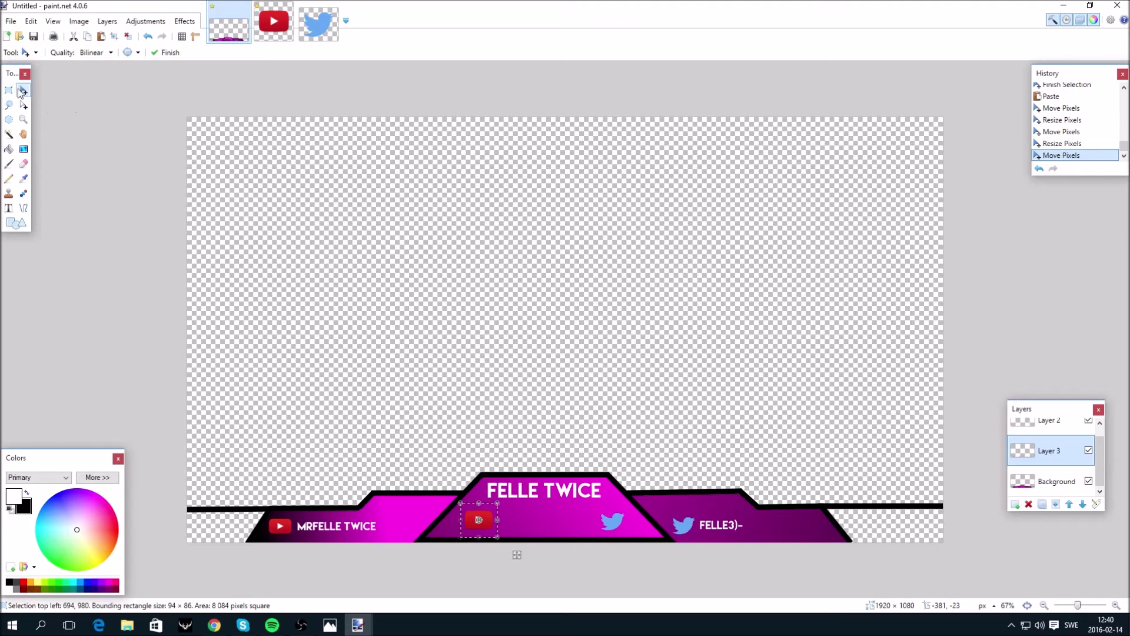
pyautogui.click(9, 21)
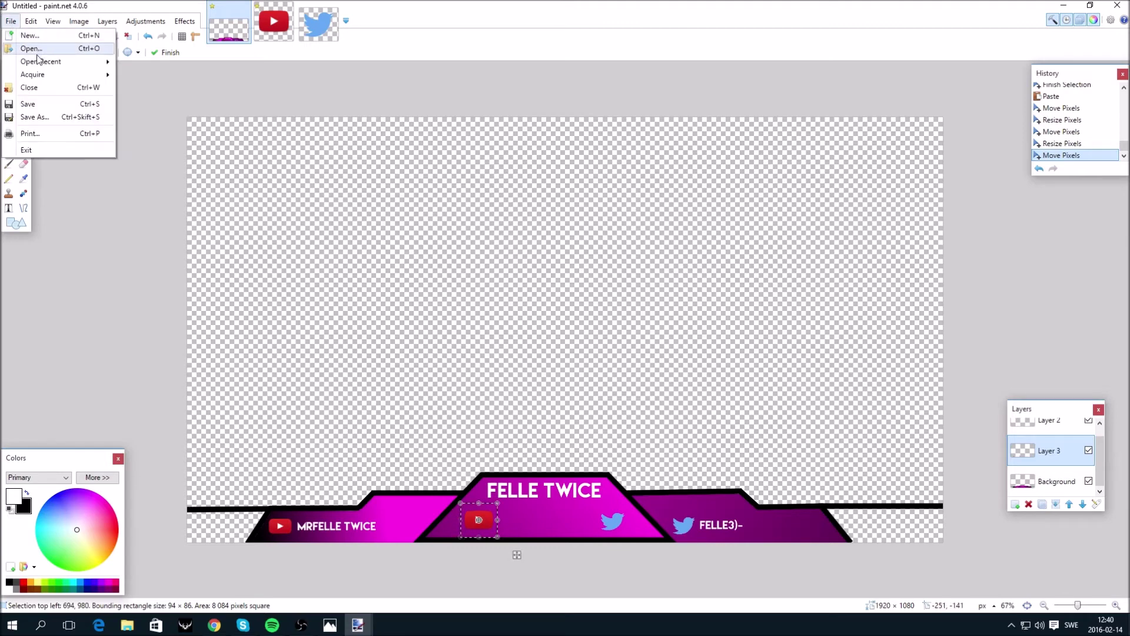
pyautogui.click(129, 219)
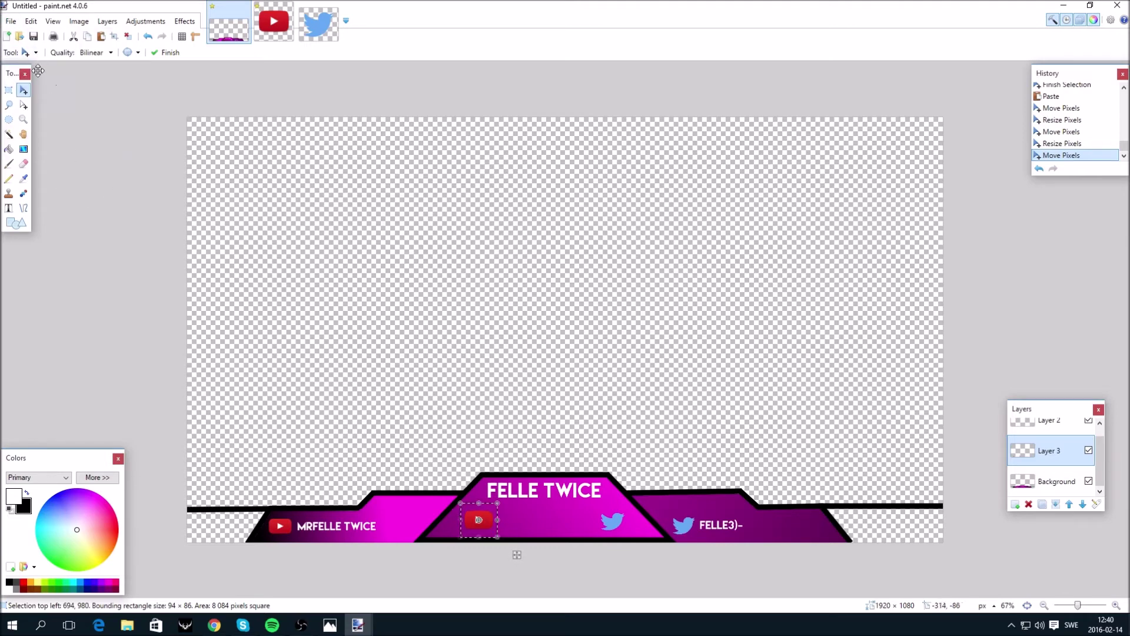
# Set the shape tool to Rectangle and clear the selection around the YouTube logo in the centre panel
pyautogui.click(18, 222)
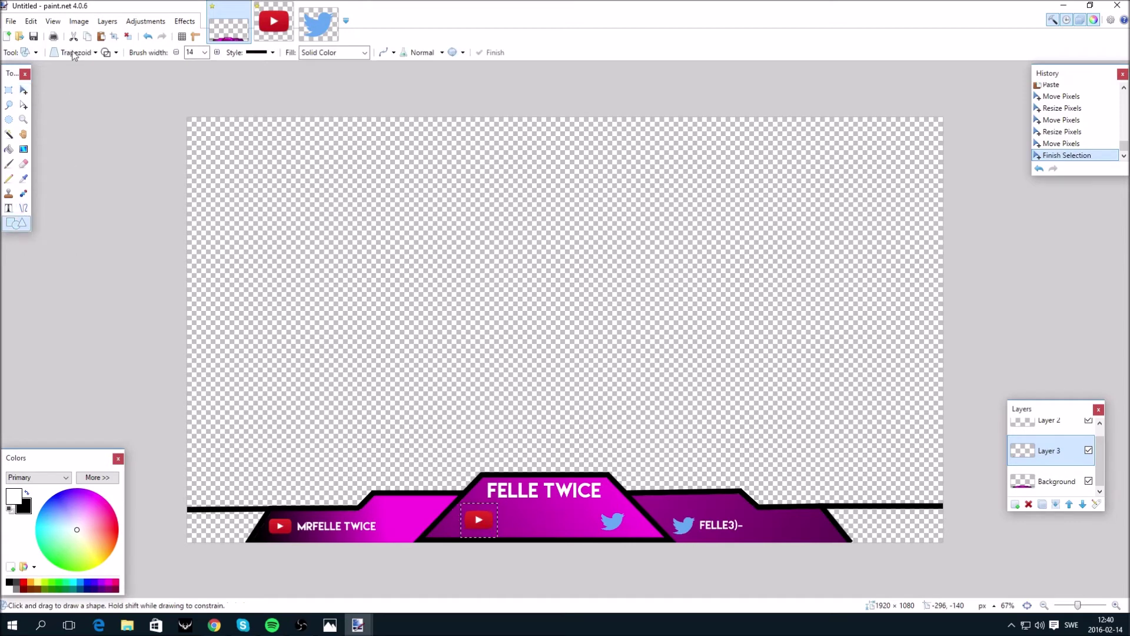
pyautogui.click(73, 54)
pyautogui.click(59, 81)
pyautogui.moveTo(209, 175); pyautogui.dragTo(271, 264)
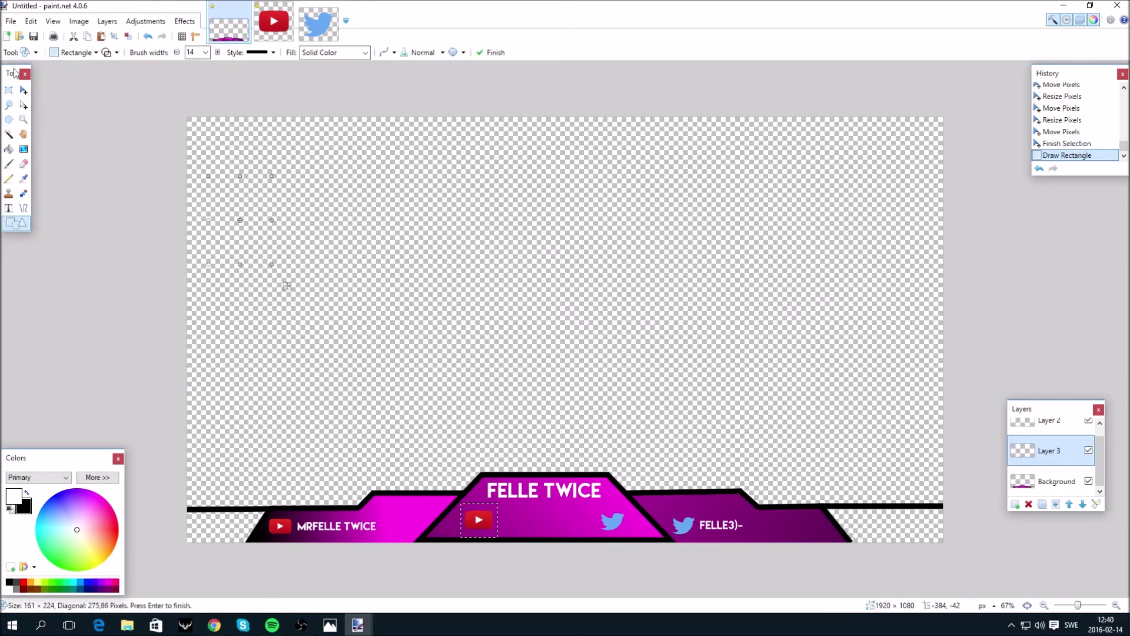
pyautogui.click(8, 134)
pyautogui.click(134, 193)
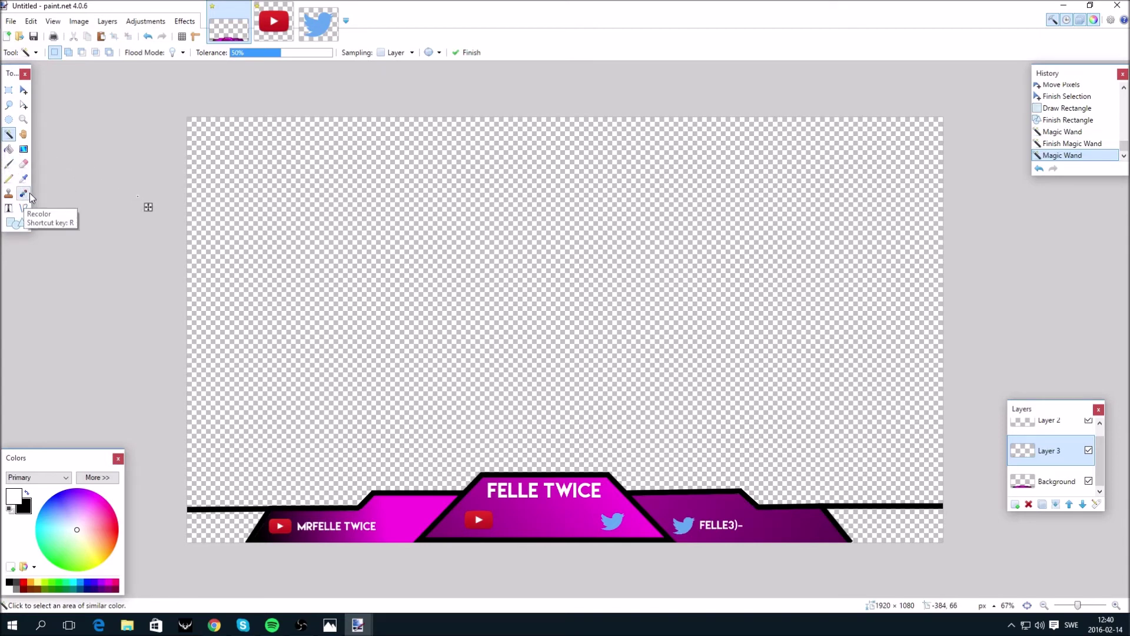
# Draw a black rectangle outline about 304 × 225 pixels, flush with the canvas's left edge, using a brush width of 14
pyautogui.click(16, 222)
pyautogui.moveTo(229, 210); pyautogui.dragTo(390, 358)
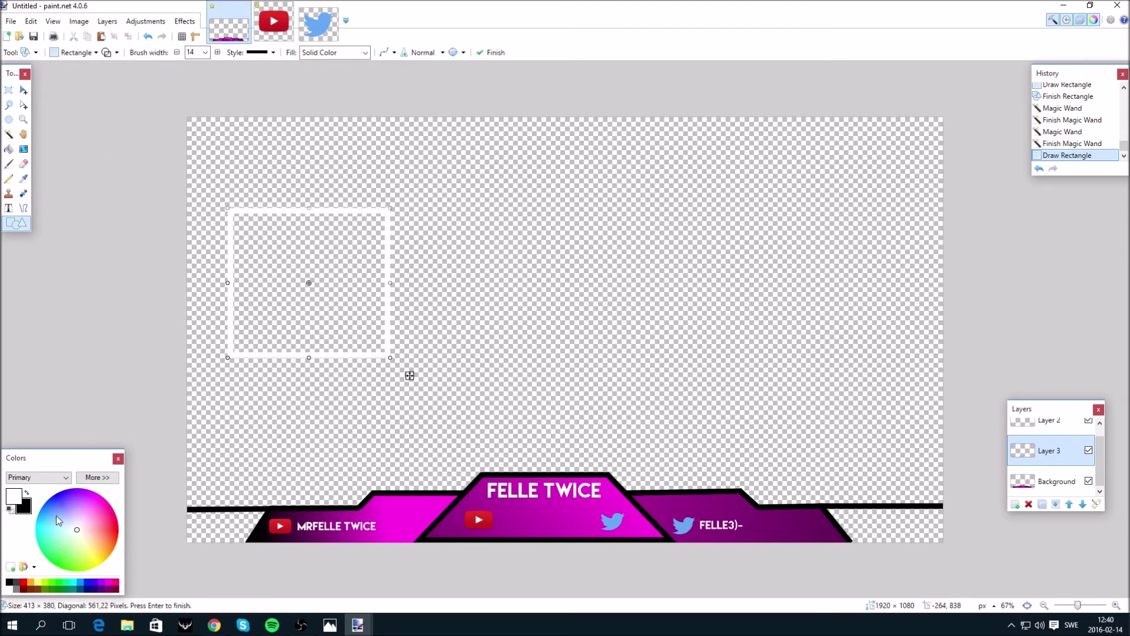
pyautogui.click(9, 582)
pyautogui.moveTo(375, 328); pyautogui.dragTo(333, 340)
pyautogui.moveTo(370, 388)
pyautogui.mouseDown()
pyautogui.moveTo(345, 351)
pyautogui.moveTo(383, 386)
pyautogui.mouseUp()
pyautogui.moveTo(363, 226); pyautogui.dragTo(323, 288)
pyautogui.moveTo(345, 386); pyautogui.dragTo(311, 337)
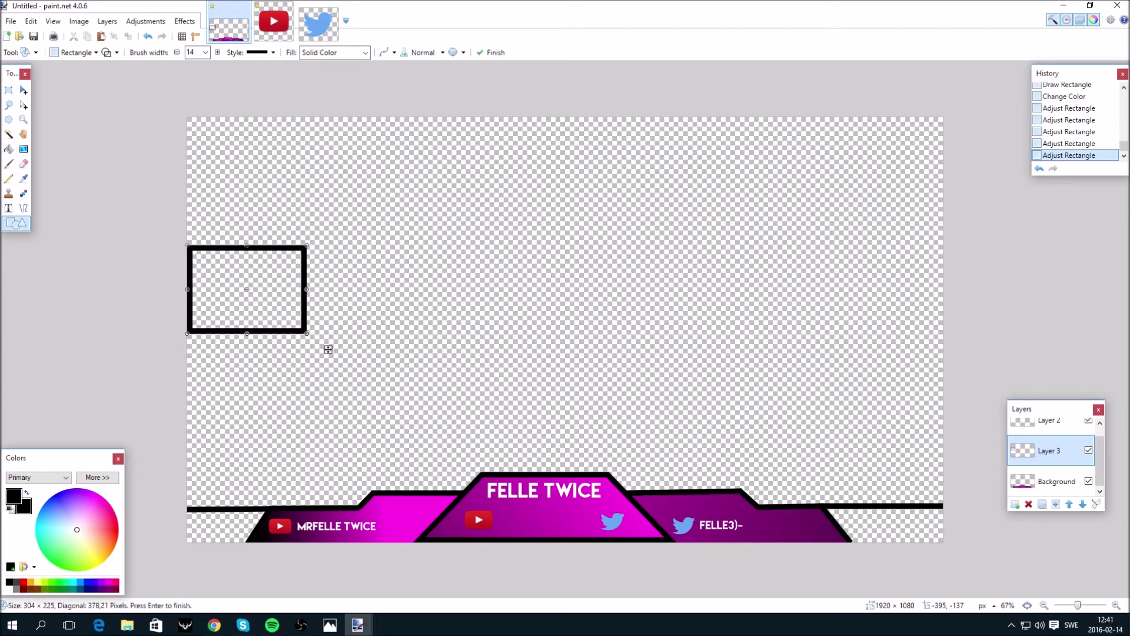
# Select the area inside the black rectangle and fill it with solid pink
pyautogui.click(8, 135)
pyautogui.click(229, 274)
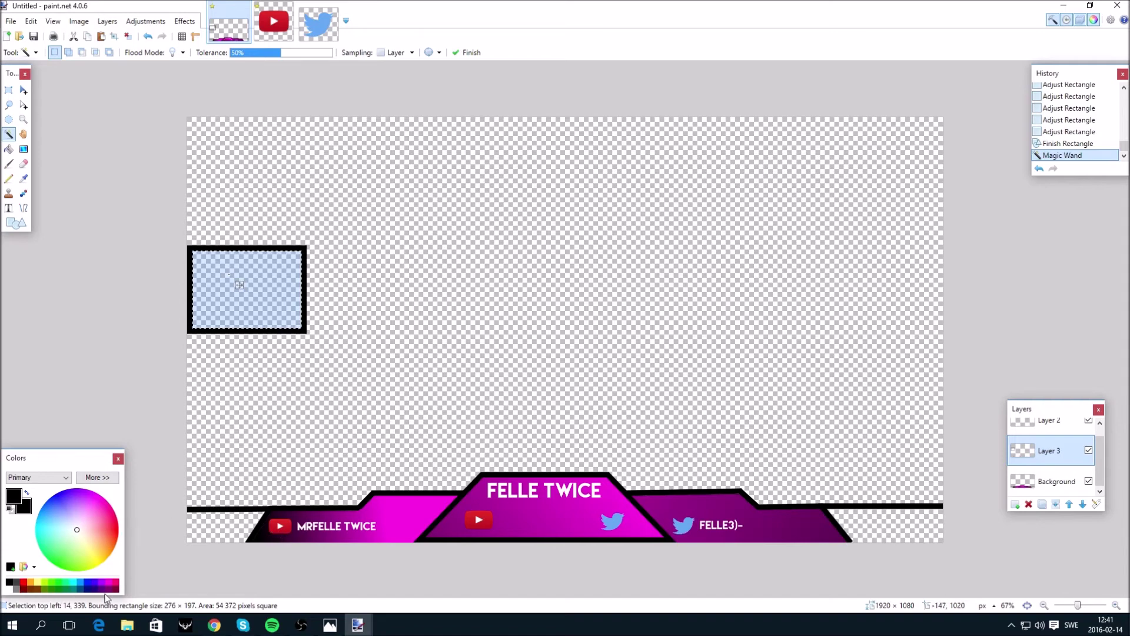
pyautogui.click(113, 506)
pyautogui.click(12, 149)
pyautogui.click(260, 294)
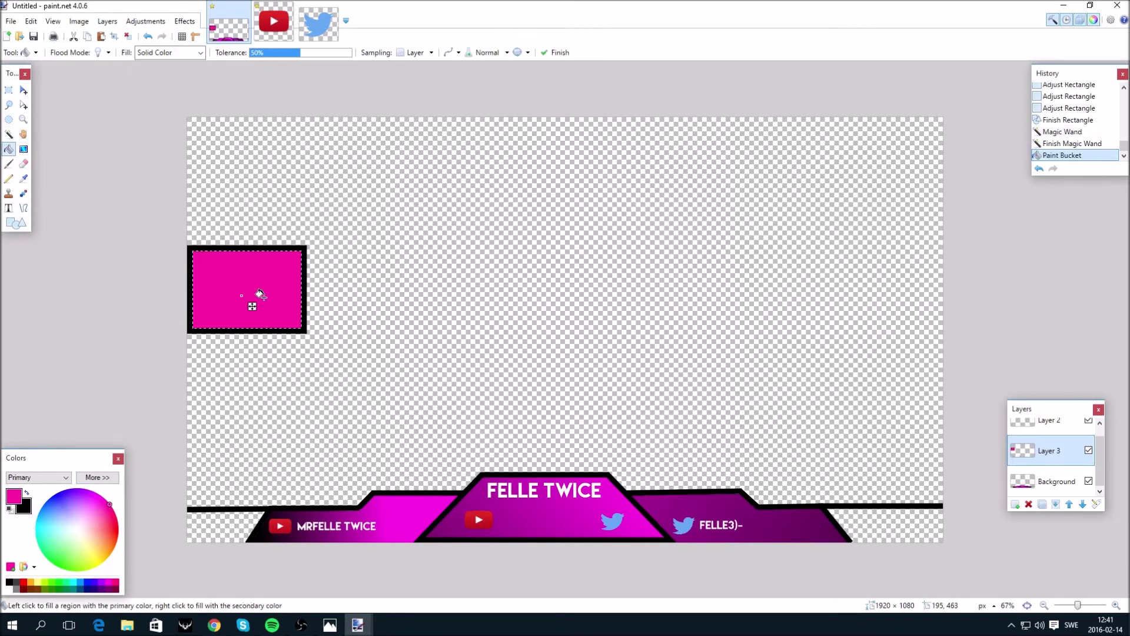
# Select the whole rectangle including its black border and fill all of it with pink
pyautogui.click(9, 134)
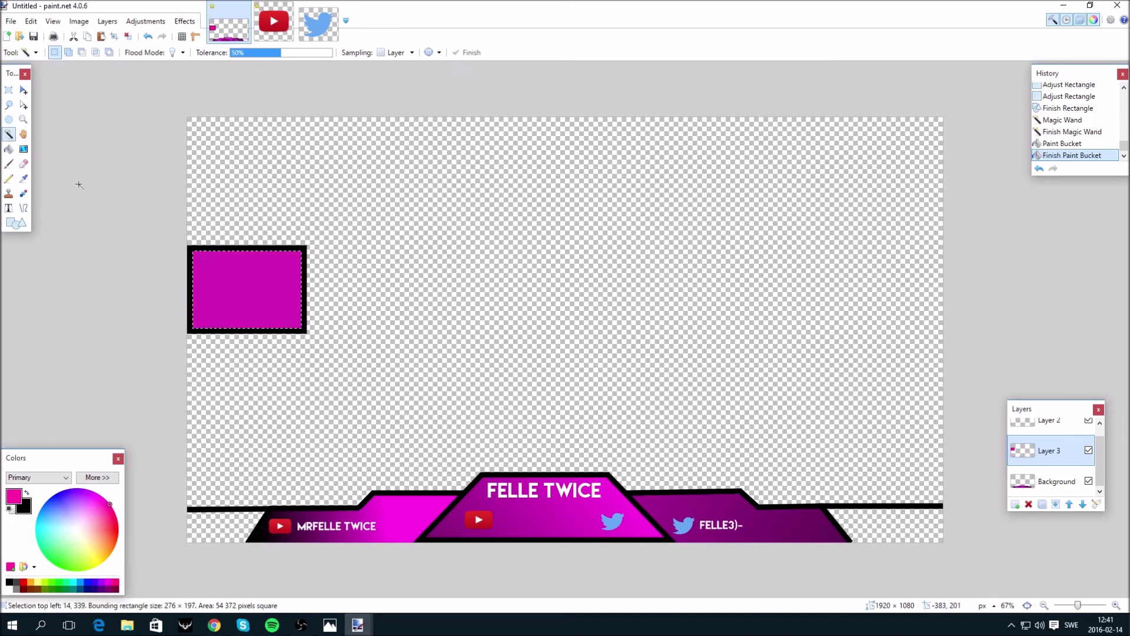
pyautogui.click(263, 251)
pyautogui.click(285, 288)
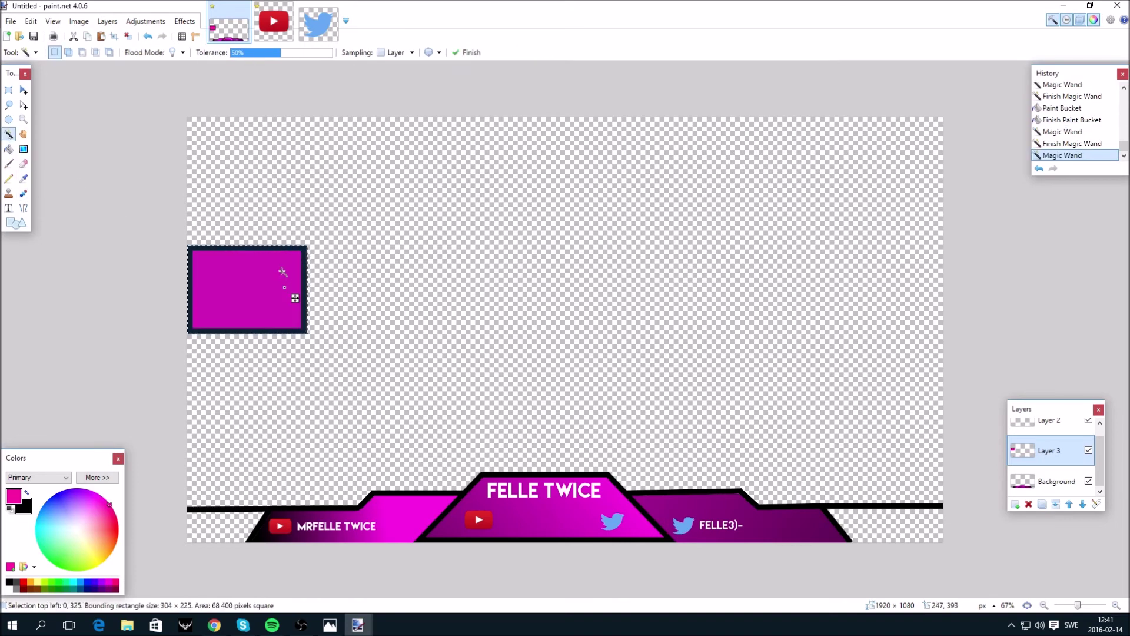
pyautogui.click(9, 149)
pyautogui.click(229, 312)
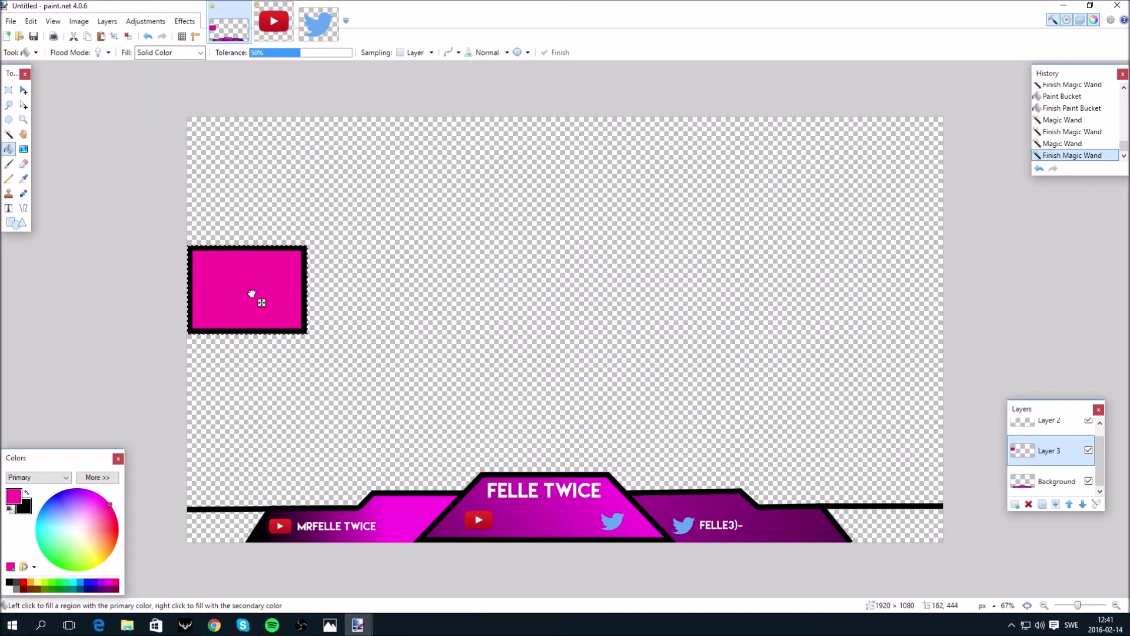
pyautogui.click(221, 251)
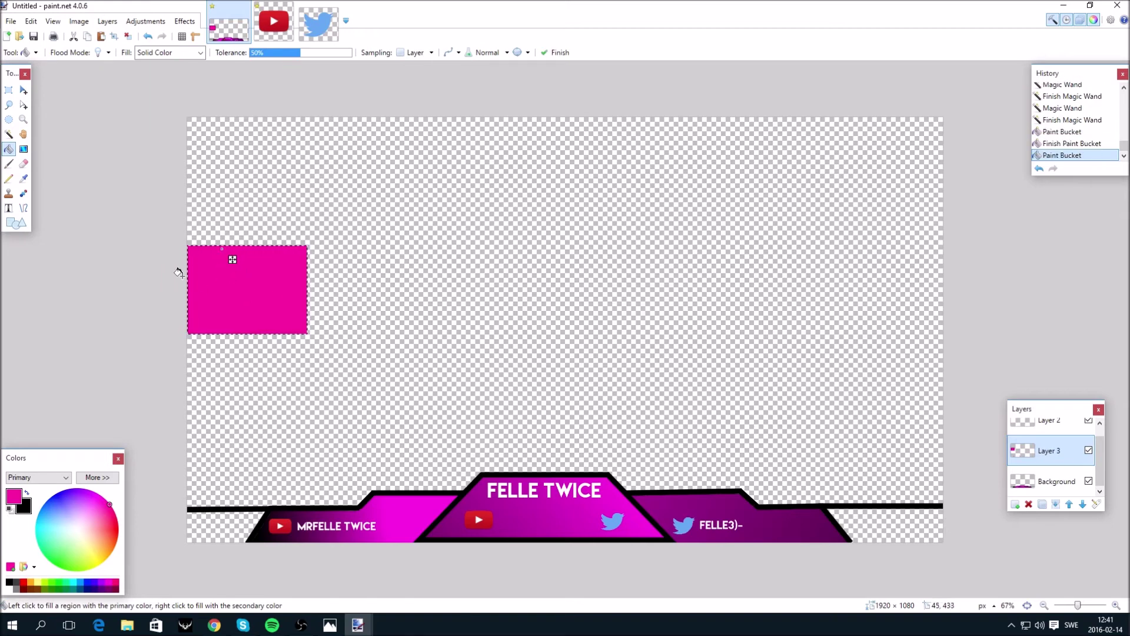
# Apply a diagonal linear gradient from pink at the lower right to black at the upper left of the rectangle and clear the selection
pyautogui.click(24, 149)
pyautogui.moveTo(368, 234); pyautogui.dragTo(219, 129)
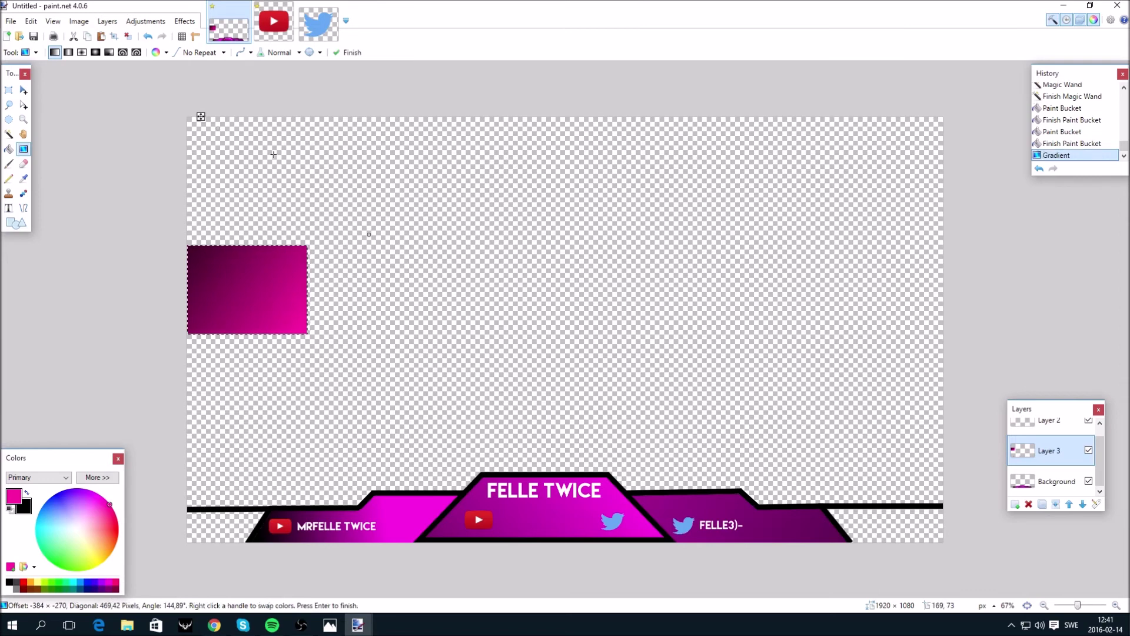
pyautogui.click(9, 133)
pyautogui.click(156, 213)
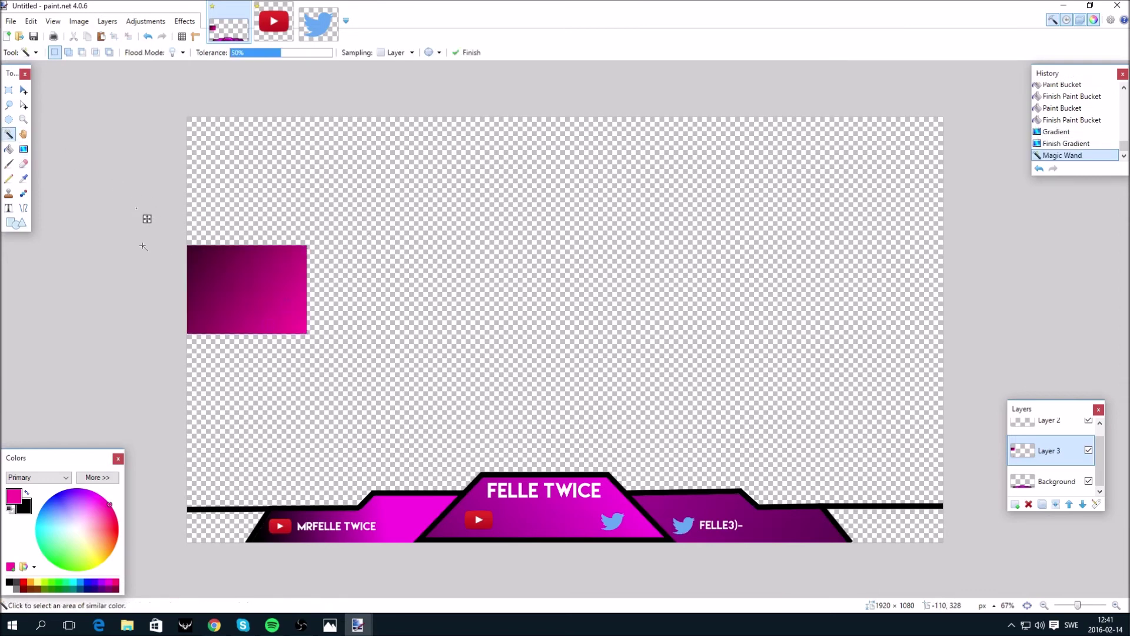
# Draw a short slanted pink line from the rectangle's top edge and a horizontal line about 164 pixels long to the canvas's left edge
pyautogui.click(26, 207)
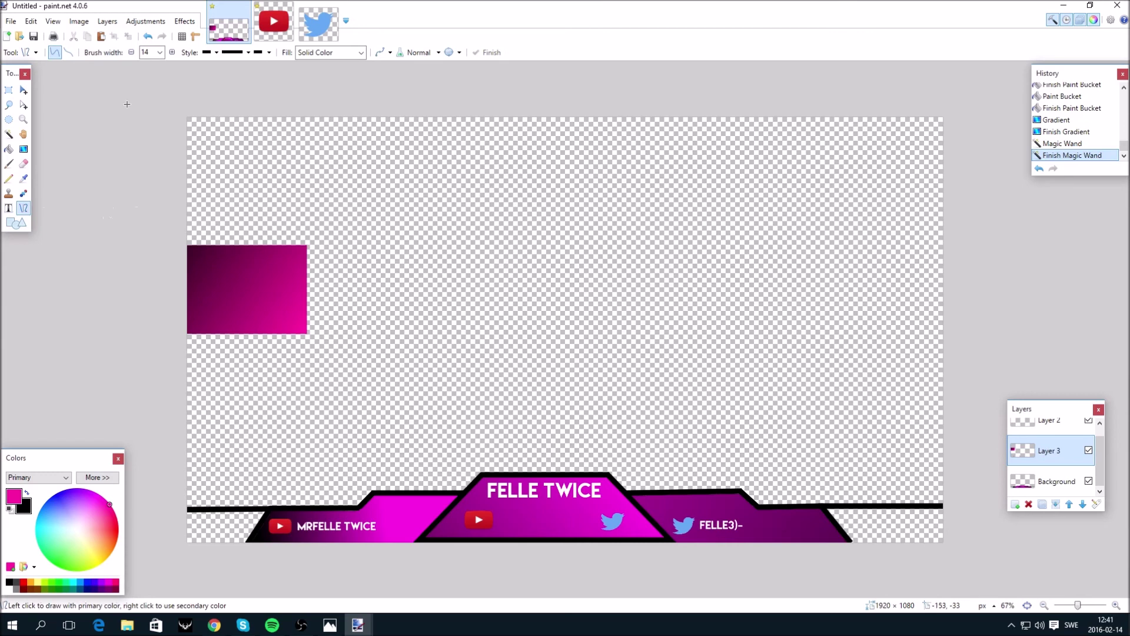
pyautogui.moveTo(258, 247); pyautogui.dragTo(254, 242)
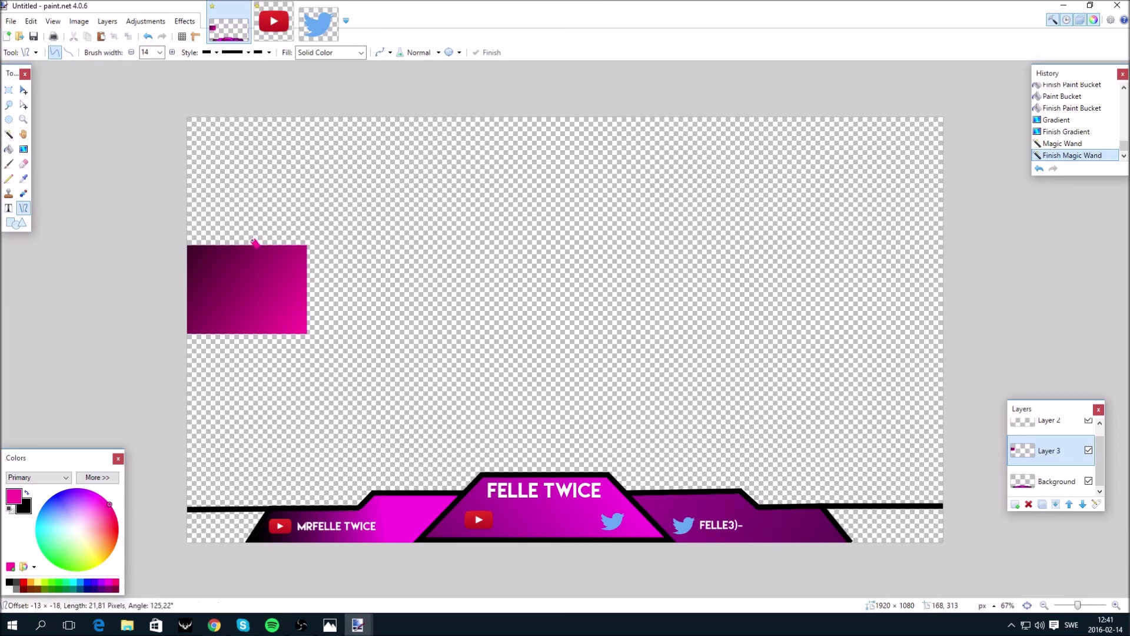
pyautogui.moveTo(248, 235); pyautogui.dragTo(247, 235)
pyautogui.press('Return')
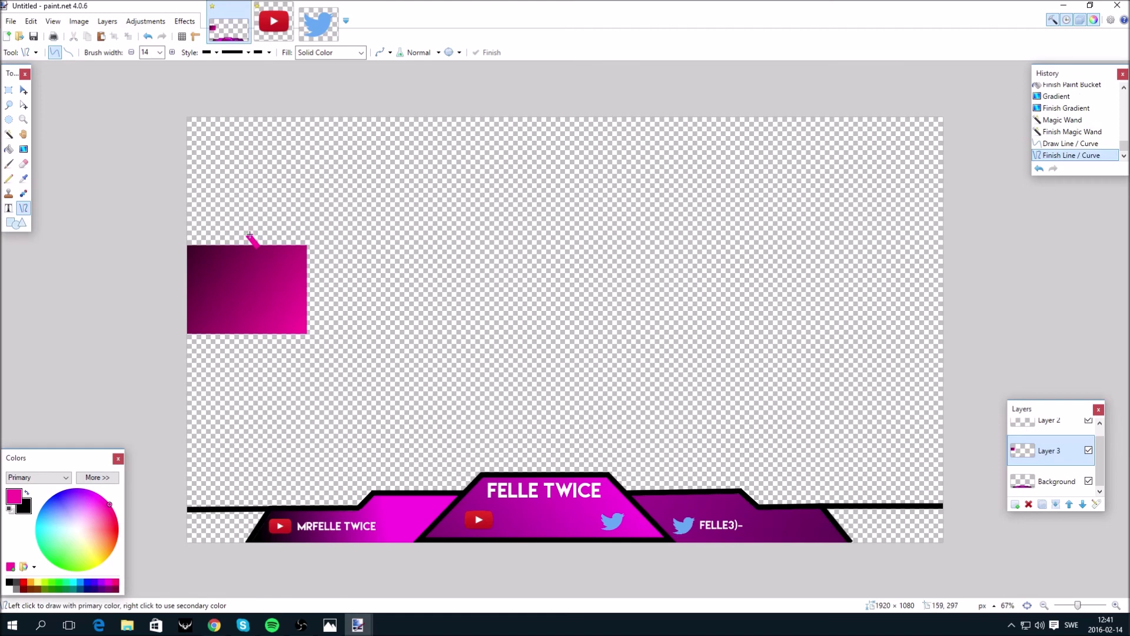
pyautogui.moveTo(250, 236); pyautogui.dragTo(196, 236)
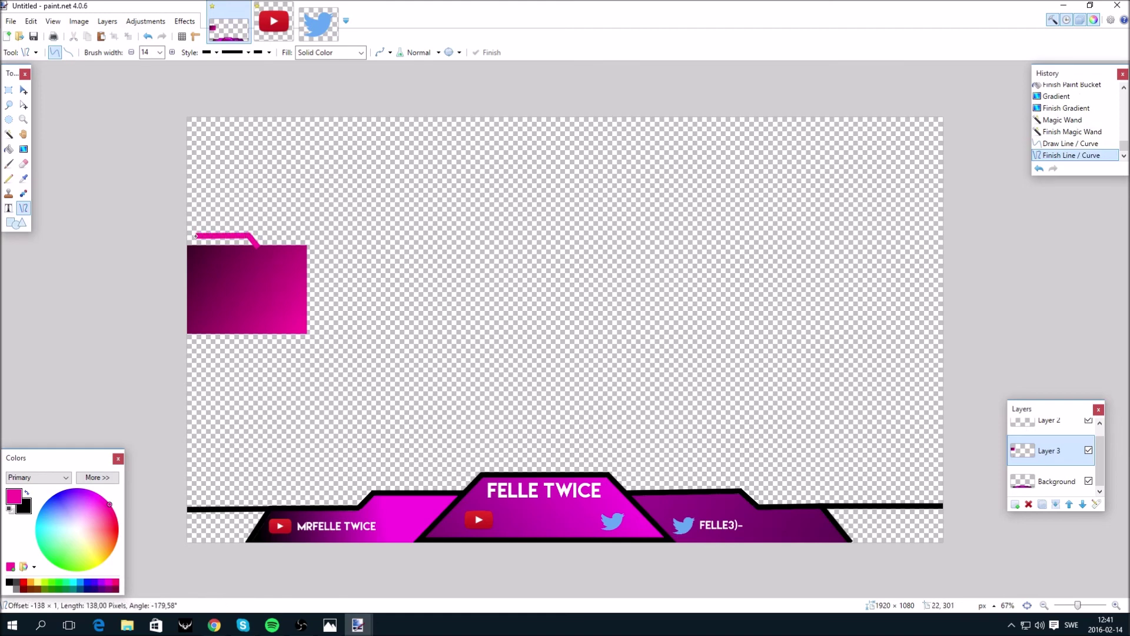
pyautogui.moveTo(186, 236); pyautogui.dragTo(186, 236)
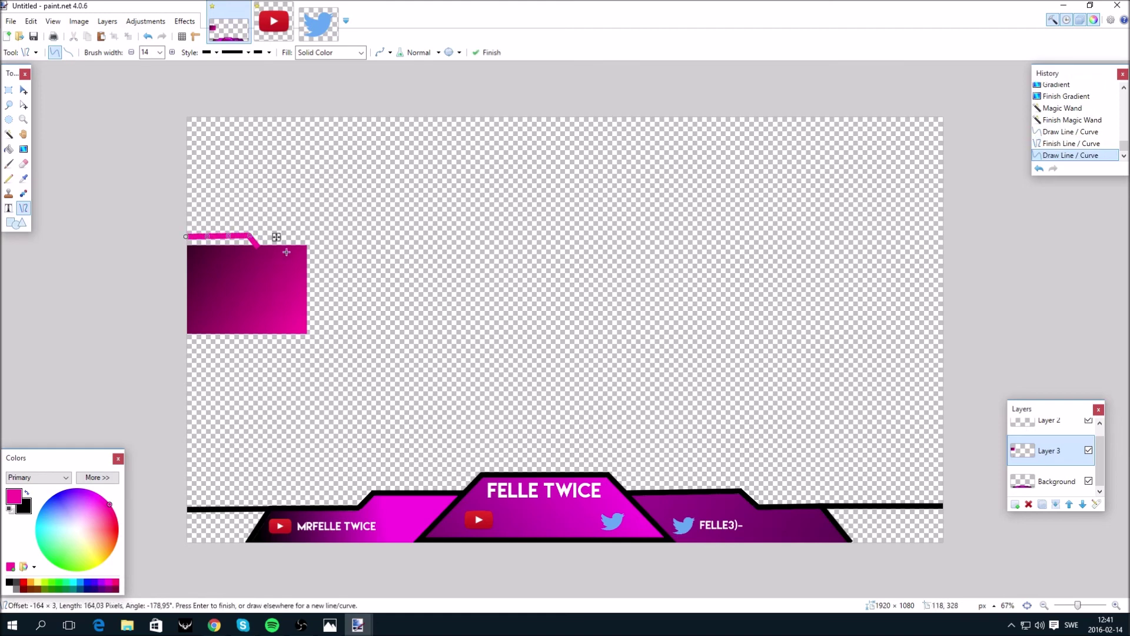
# Select the pink lines, the rectangle and the gap between them with the Magic Wand, and try a linear gradient across the selection
pyautogui.click(9, 134)
pyautogui.click(254, 241)
pyautogui.keyDown('ctrl'); pyautogui.click(226, 252); pyautogui.keyUp('ctrl')
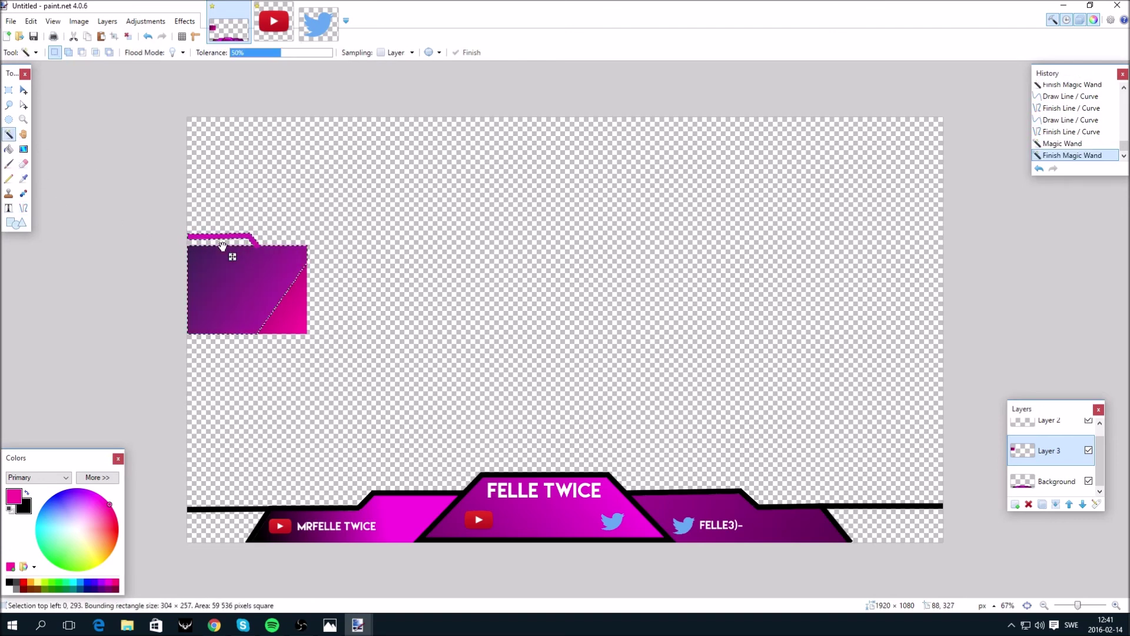
pyautogui.keyDown('ctrl'); pyautogui.click(228, 242); pyautogui.keyUp('ctrl')
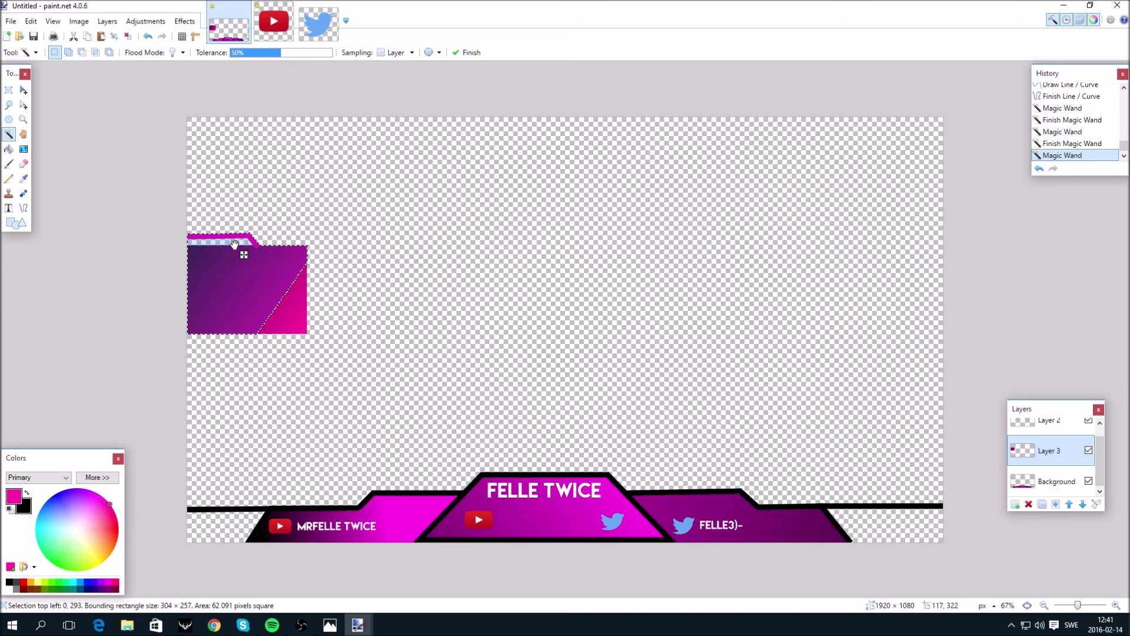
pyautogui.click(23, 151)
pyautogui.moveTo(254, 218); pyautogui.dragTo(268, 140)
# Undo the gradient, the Magic Wand selections and the pink lines drawn above the rectangle
pyautogui.click(1071, 146)
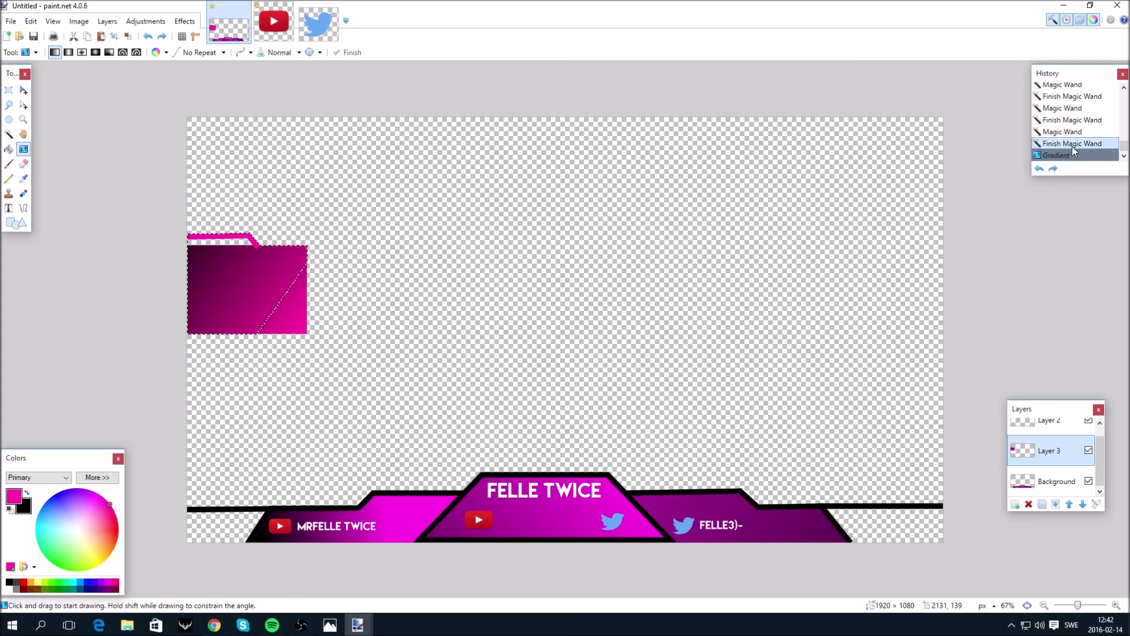
pyautogui.click(1070, 133)
pyautogui.click(1070, 123)
pyautogui.click(1070, 111)
pyautogui.click(1068, 99)
pyautogui.moveTo(1068, 102); pyautogui.dragTo(1070, 89)
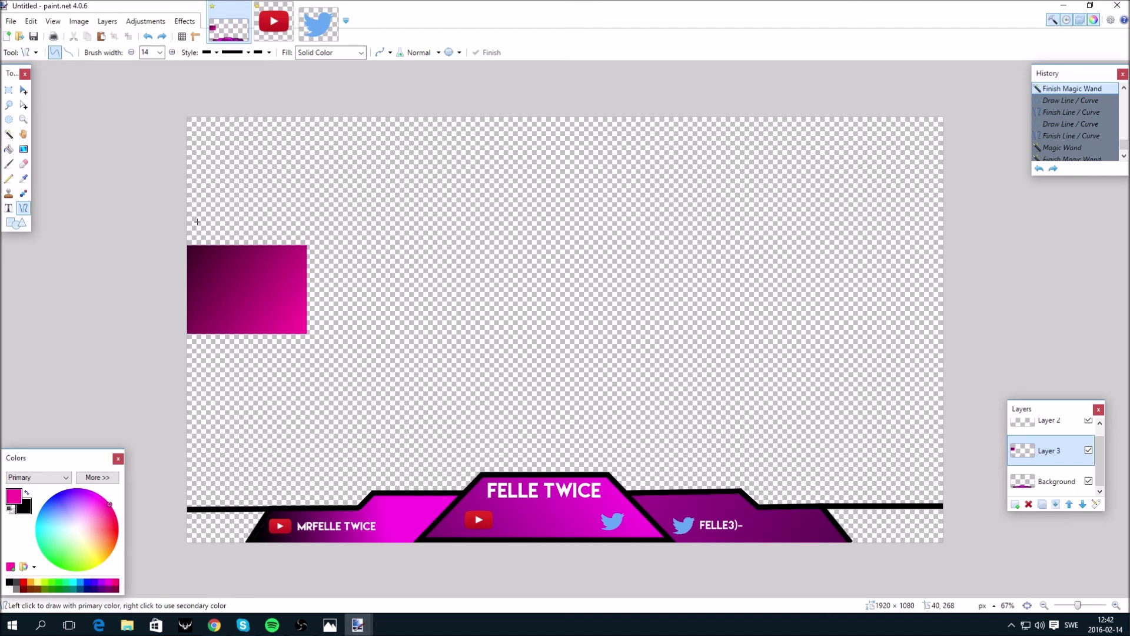
pyautogui.click(10, 22)
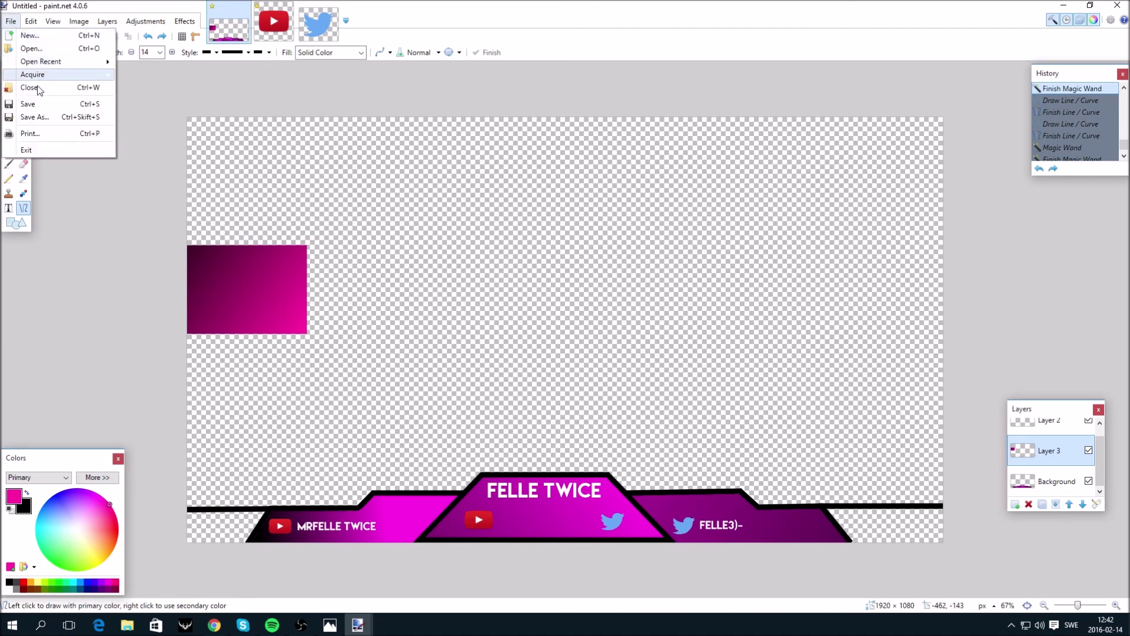
pyautogui.click(45, 208)
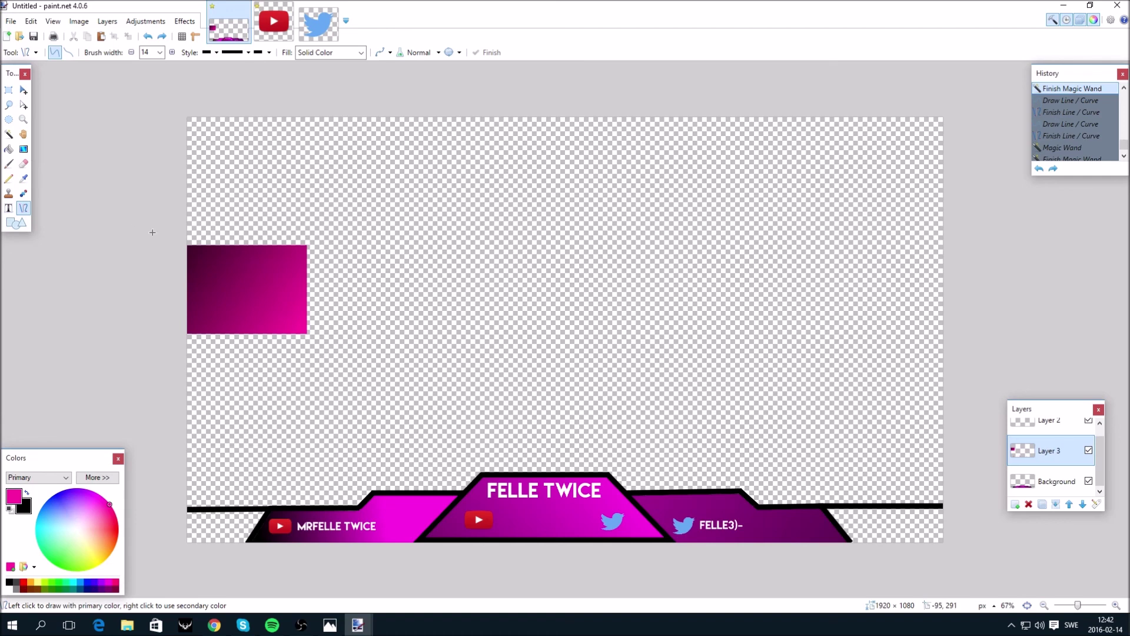
# Add the pink text SLUT in Lemon/Milk at size 288 and move it to the upper middle of the canvas
pyautogui.click(8, 208)
pyautogui.click(340, 201)
pyautogui.write('SLUT')
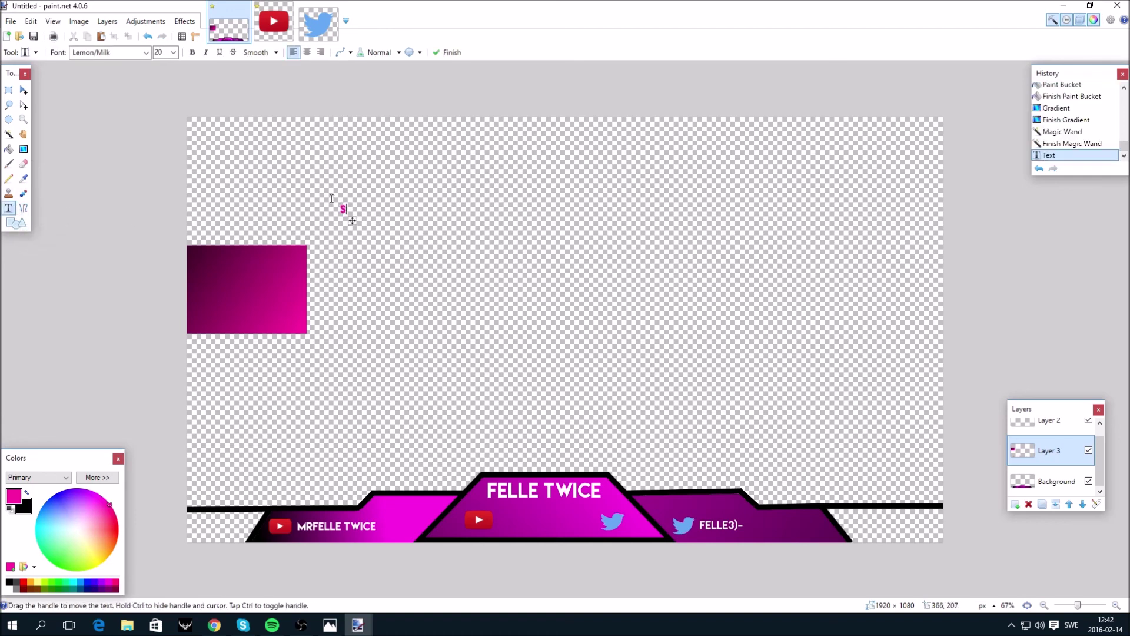
pyautogui.click(174, 52)
pyautogui.click(171, 257)
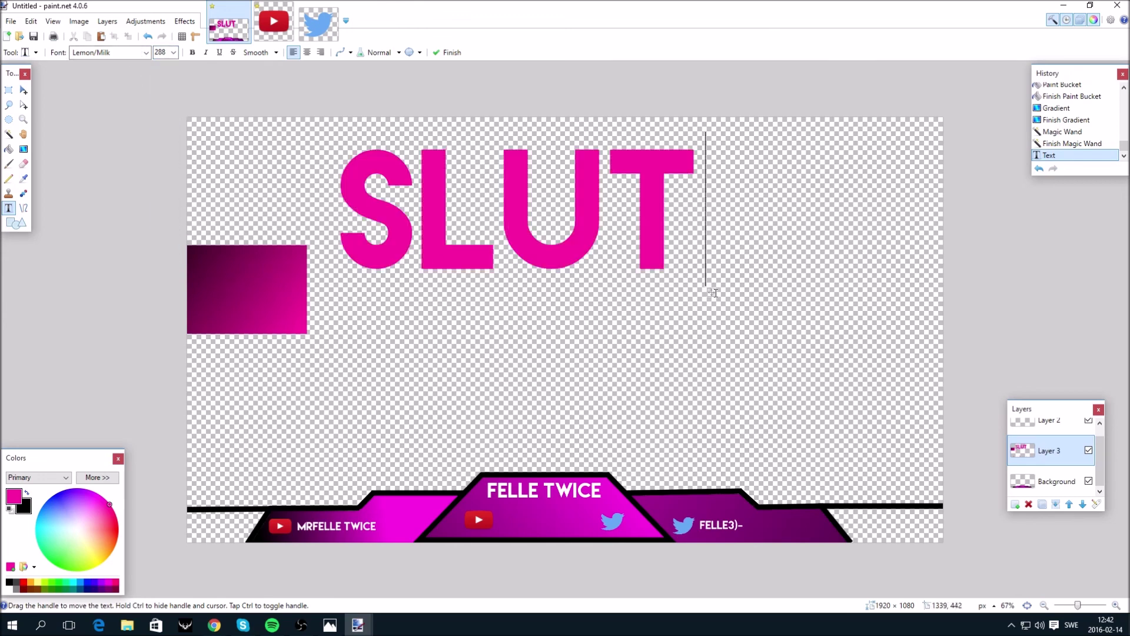
pyautogui.moveTo(709, 292); pyautogui.dragTo(767, 338)
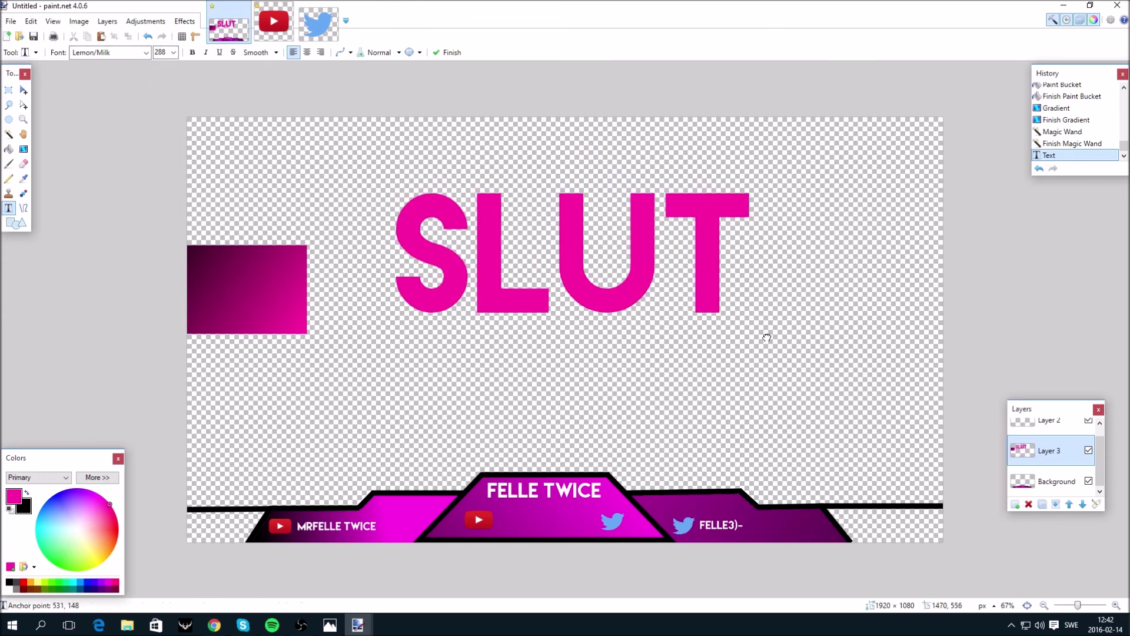